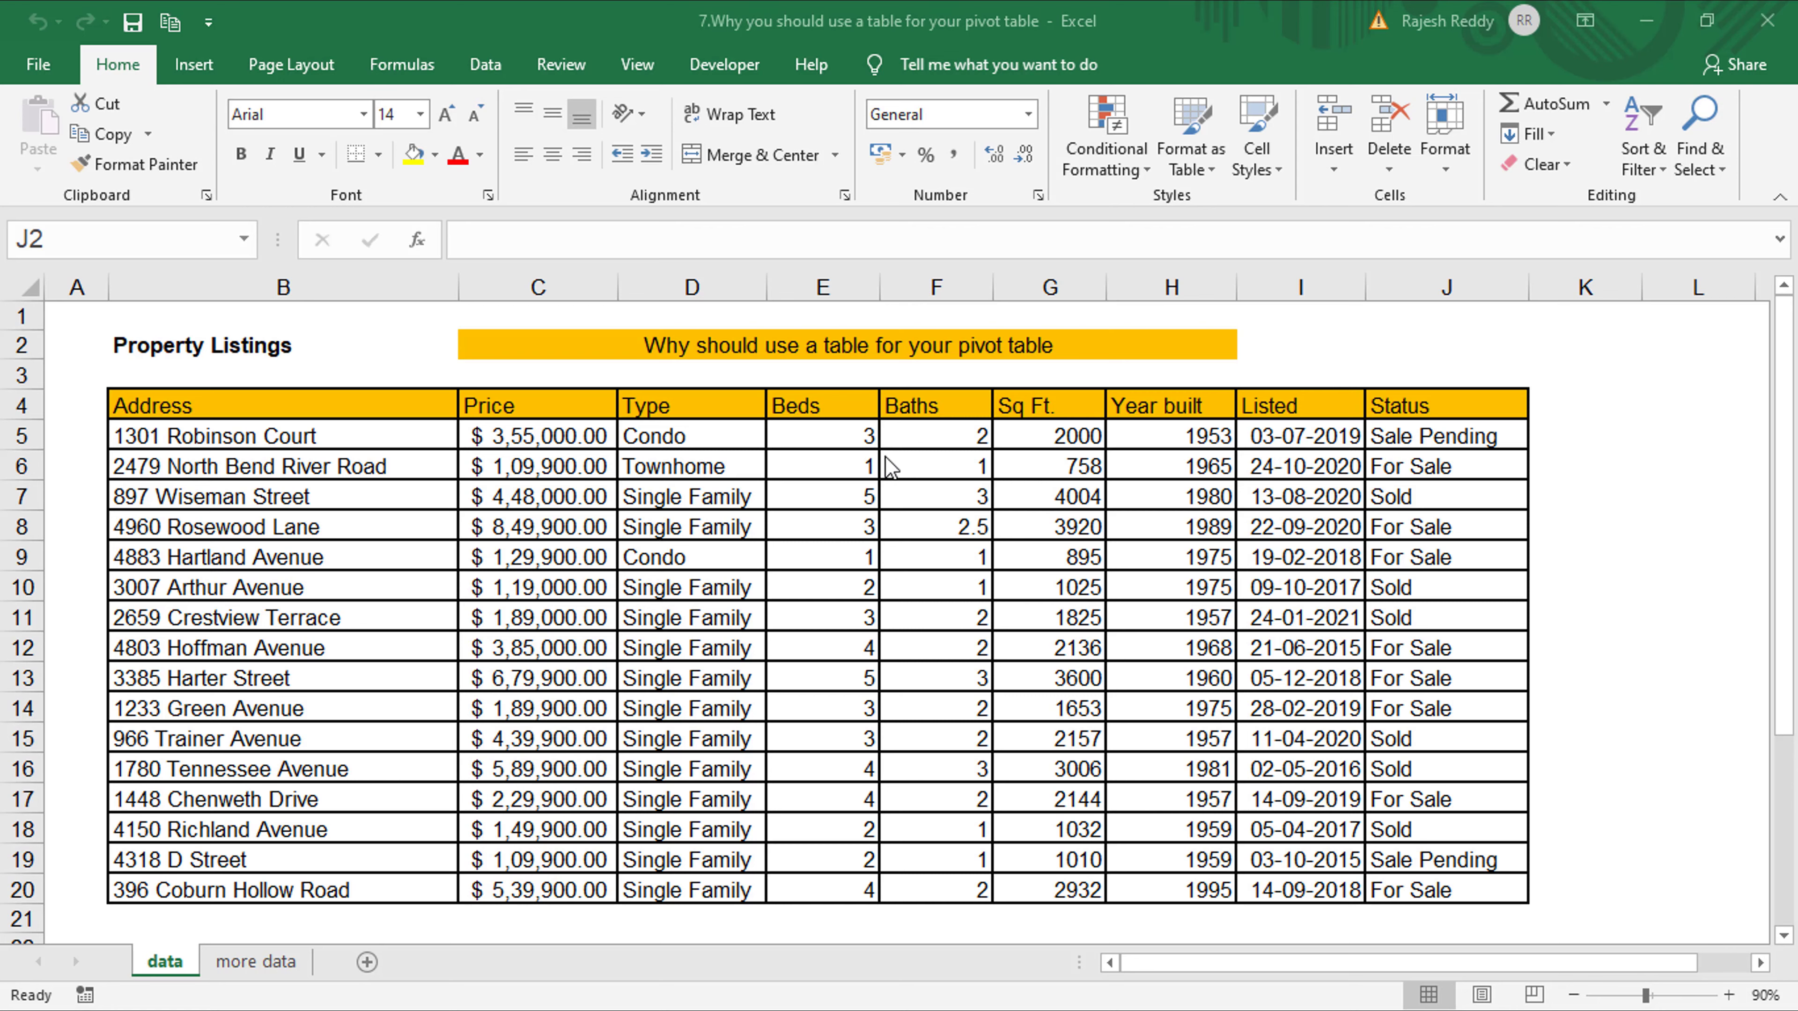
# Insert a PivotTable on a new worksheet from the property listings range B4:J20 of the data sheet
pyautogui.click(270, 437)
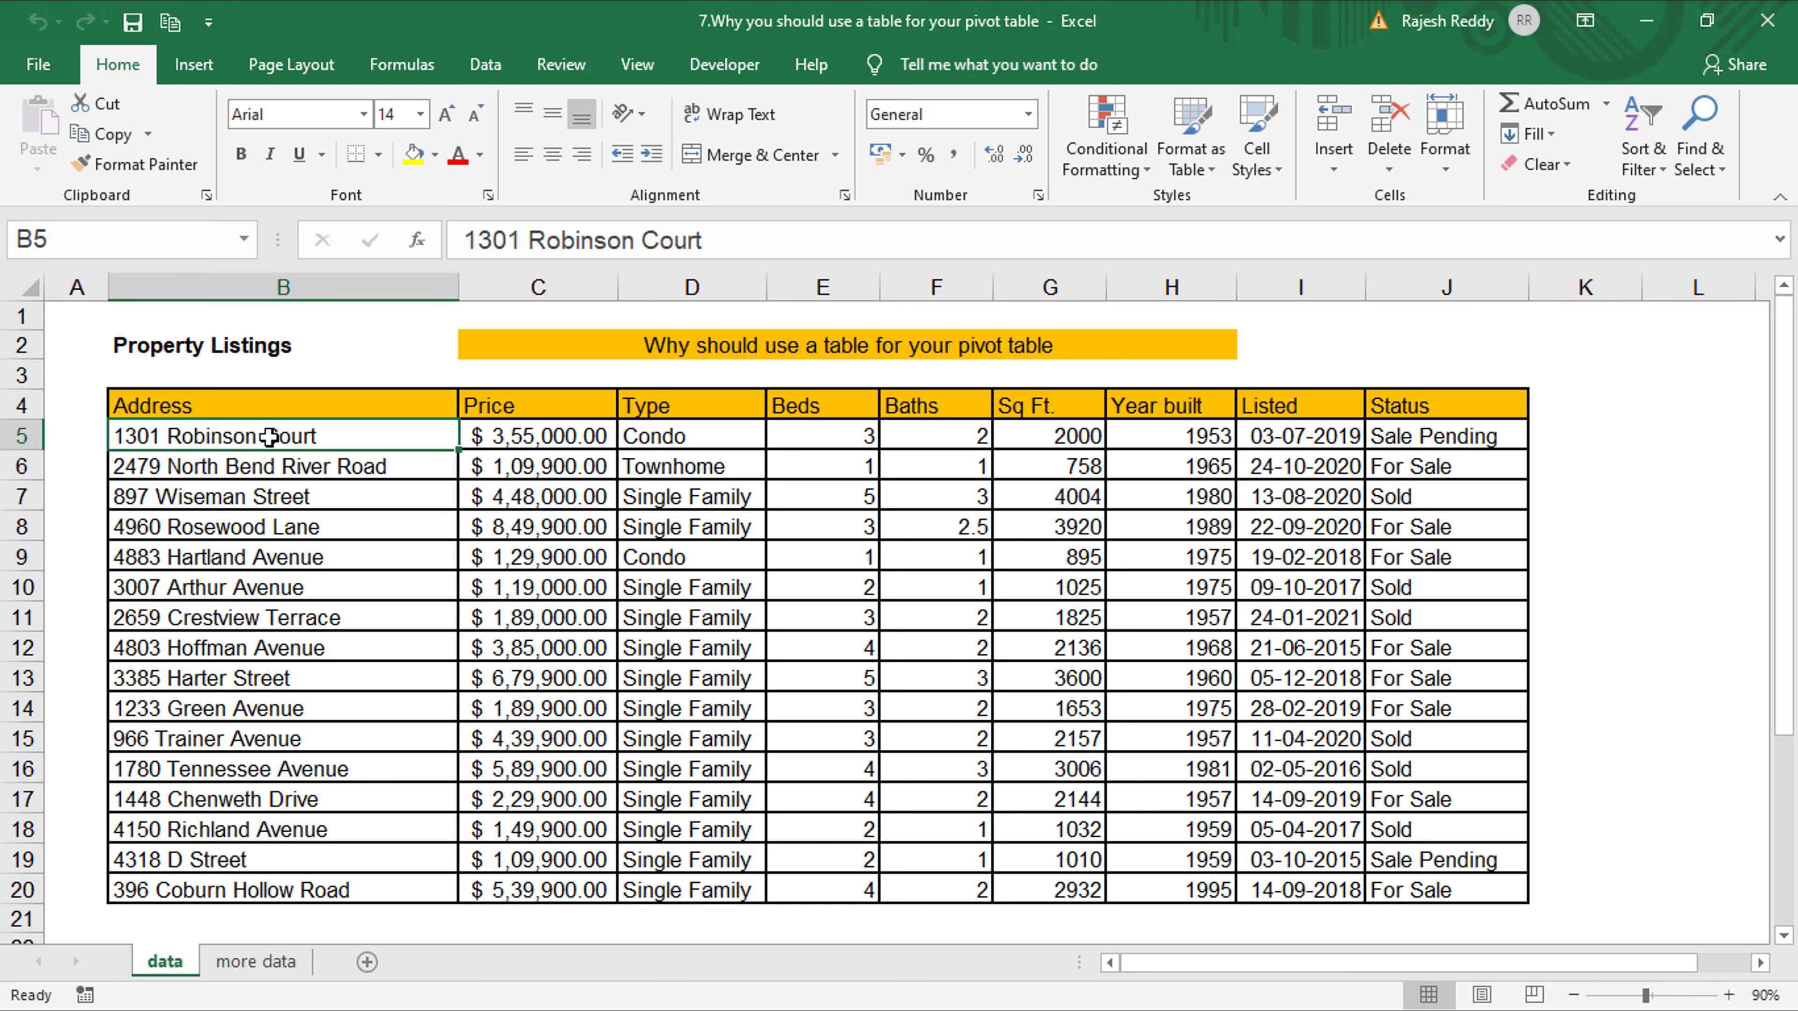
pyautogui.click(194, 65)
pyautogui.click(40, 148)
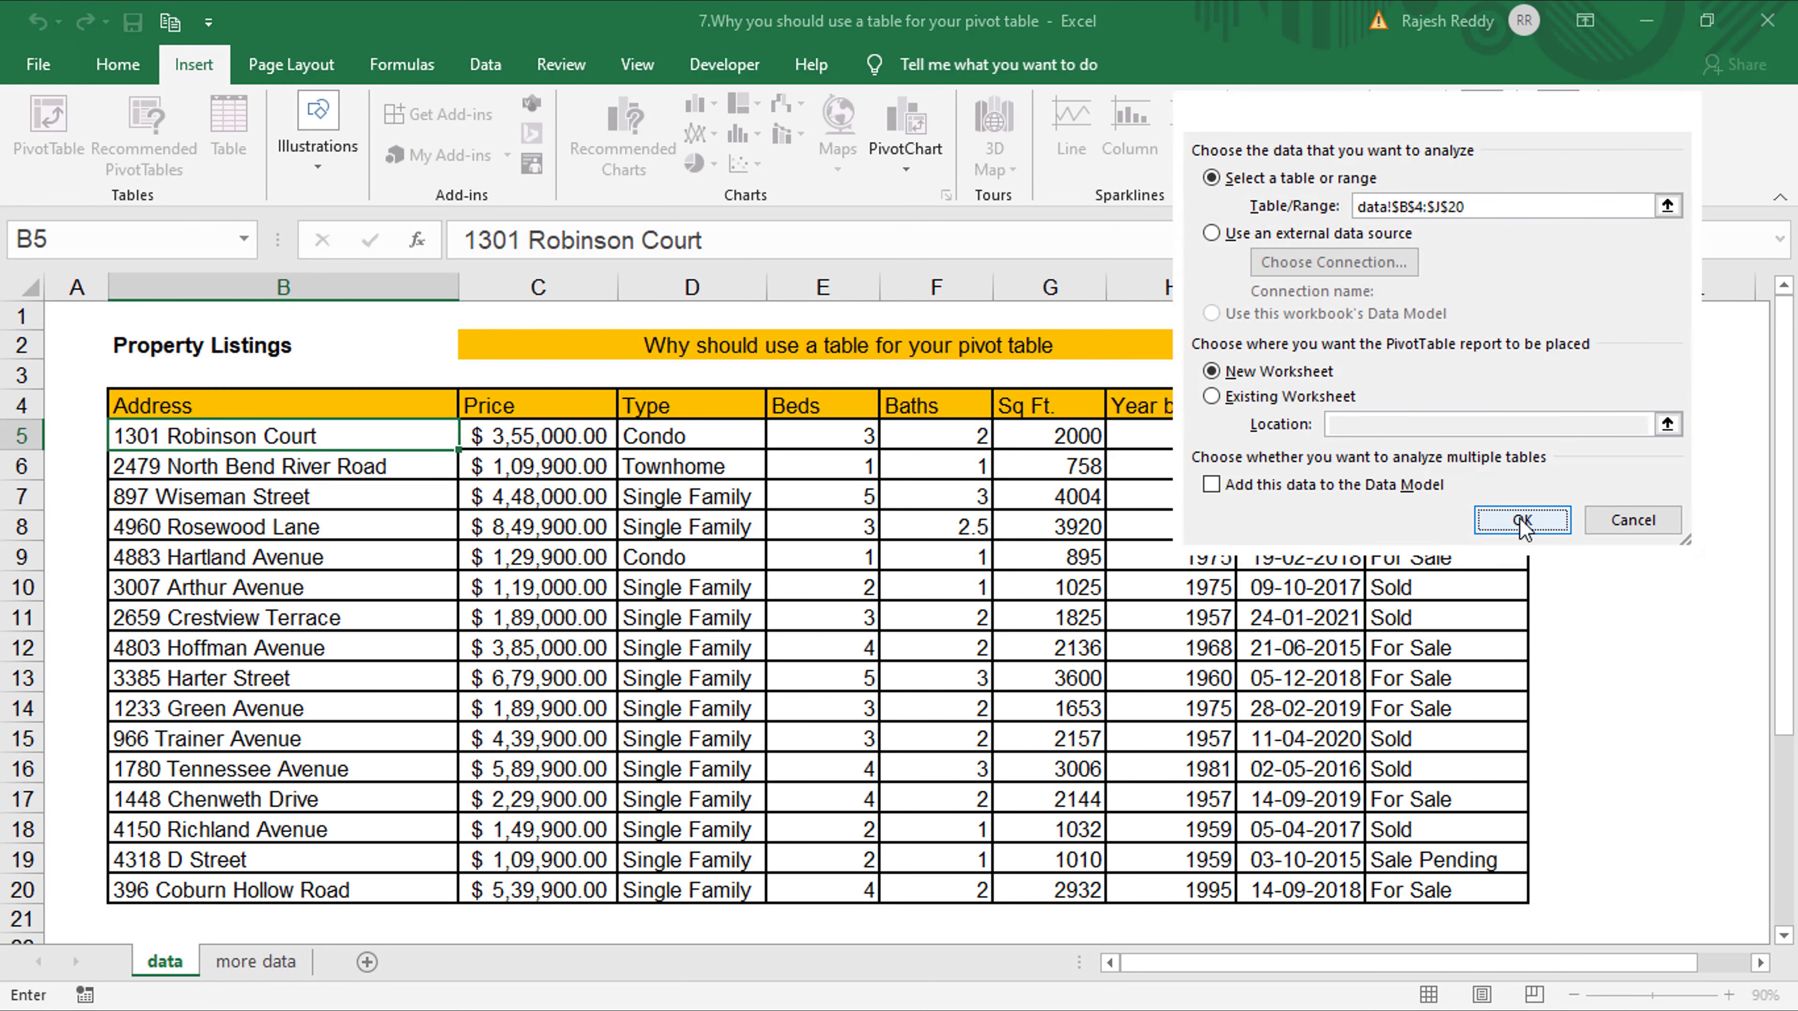
pyautogui.click(1520, 520)
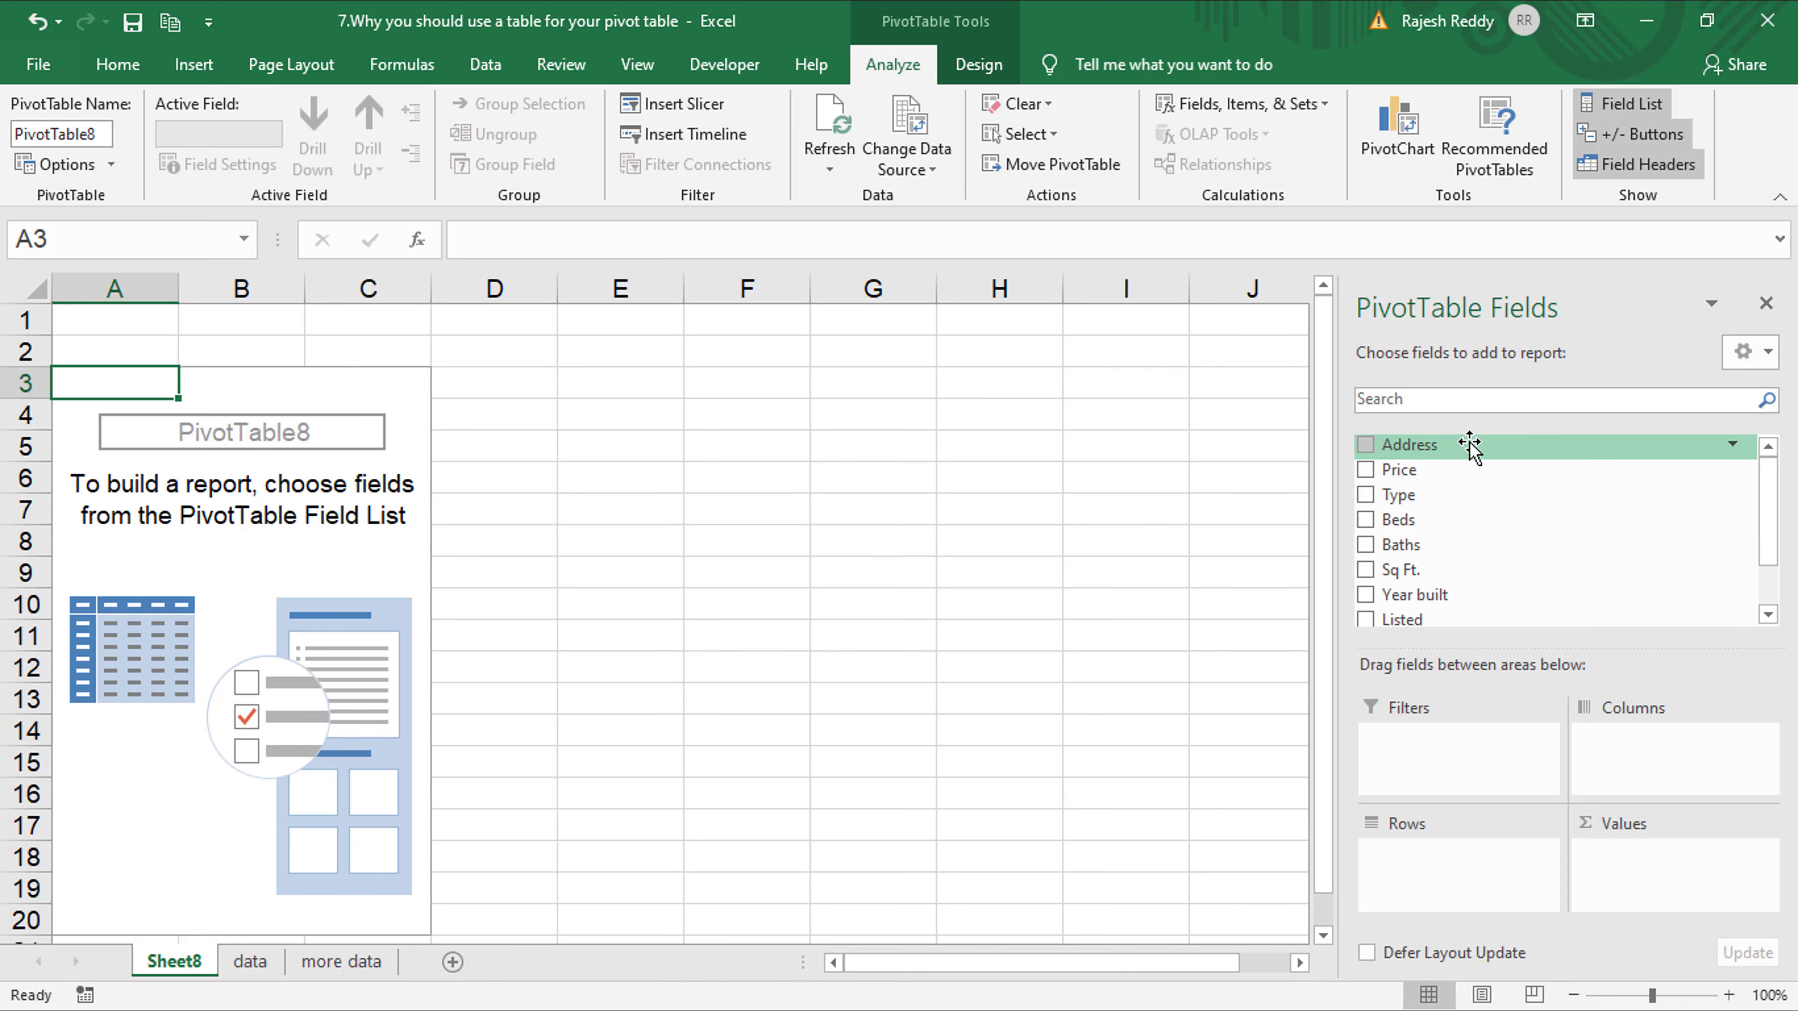
# Build the pivot report with a count of Address as values and Status as rows
pyautogui.moveTo(1469, 445); pyautogui.dragTo(1629, 843)
pyautogui.scroll(-3, 1525, 614)
pyautogui.moveTo(1438, 577); pyautogui.dragTo(1399, 839)
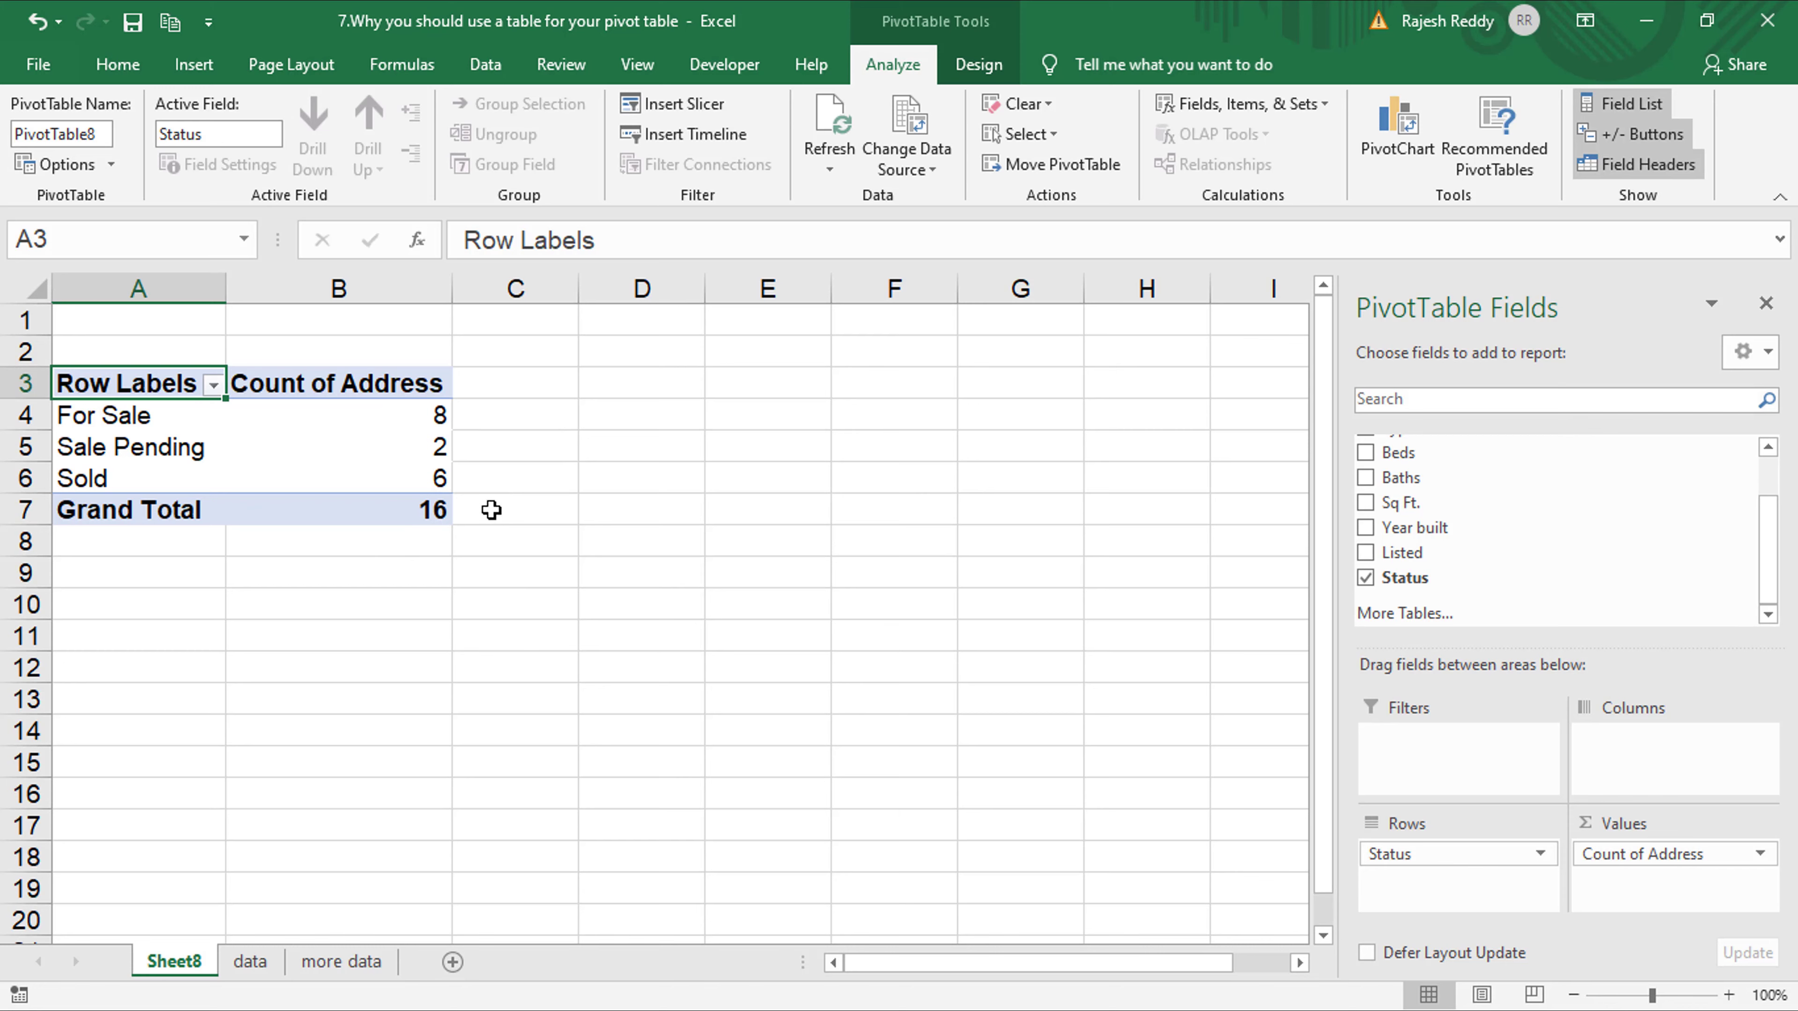
# Copy the listing rows B5:J14 without their header from the more data sheet
pyautogui.click(260, 960)
pyautogui.click(317, 960)
pyautogui.hotkey('ctrl', 'a')
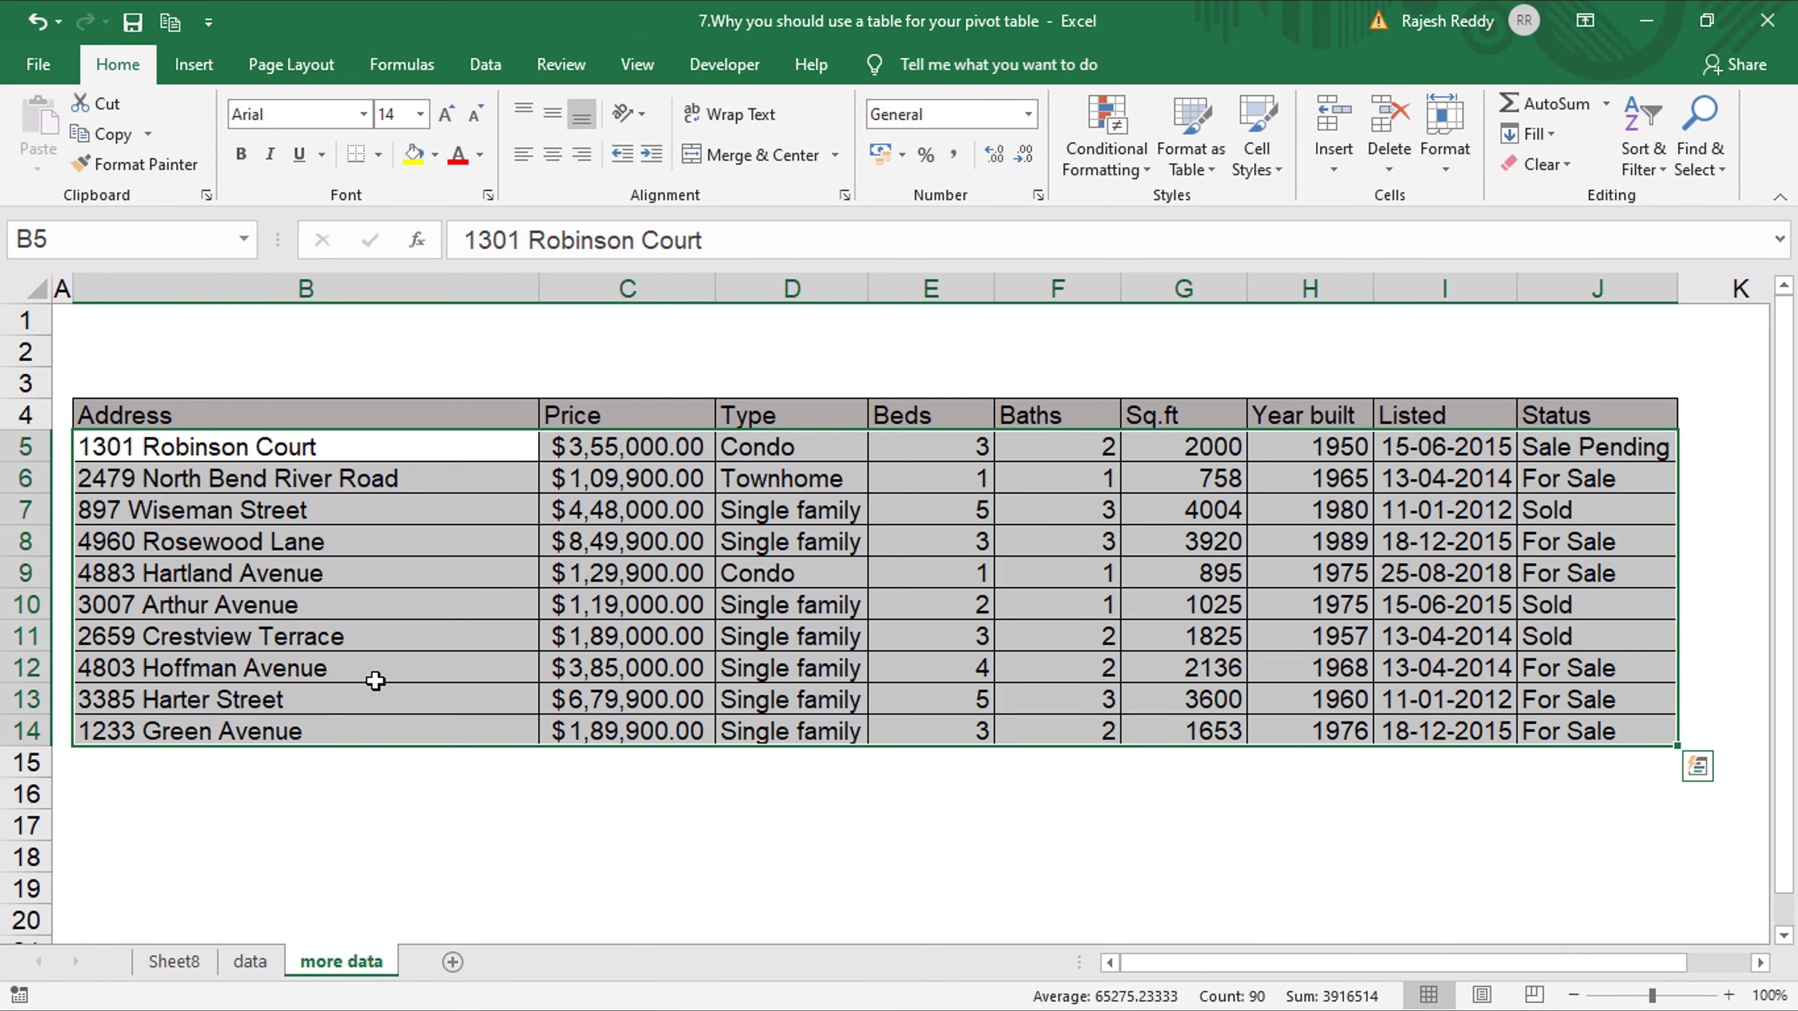
pyautogui.click(255, 962)
pyautogui.click(333, 962)
pyautogui.click(177, 468)
pyautogui.moveTo(290, 447); pyautogui.dragTo(1599, 731)
pyautogui.hotkey('ctrl', 'c')
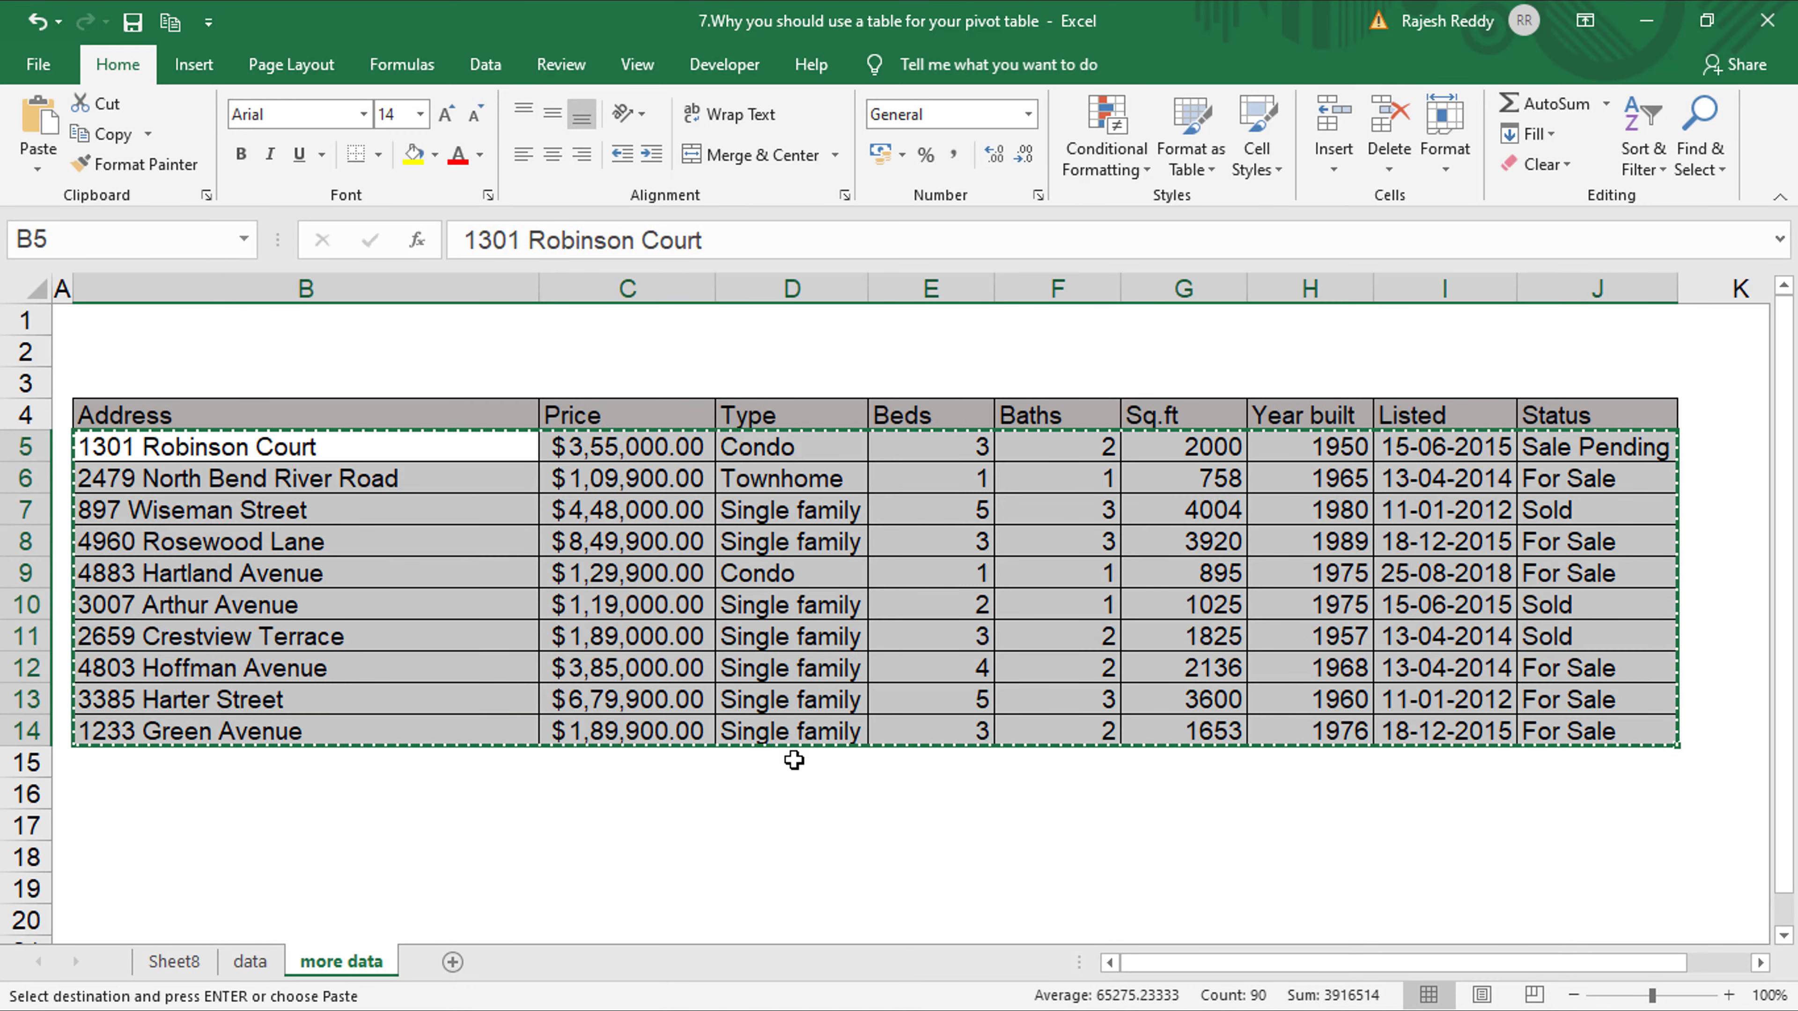
# Paste the copied listings directly below the existing listings on the data sheet, starting in cell B21
pyautogui.click(251, 962)
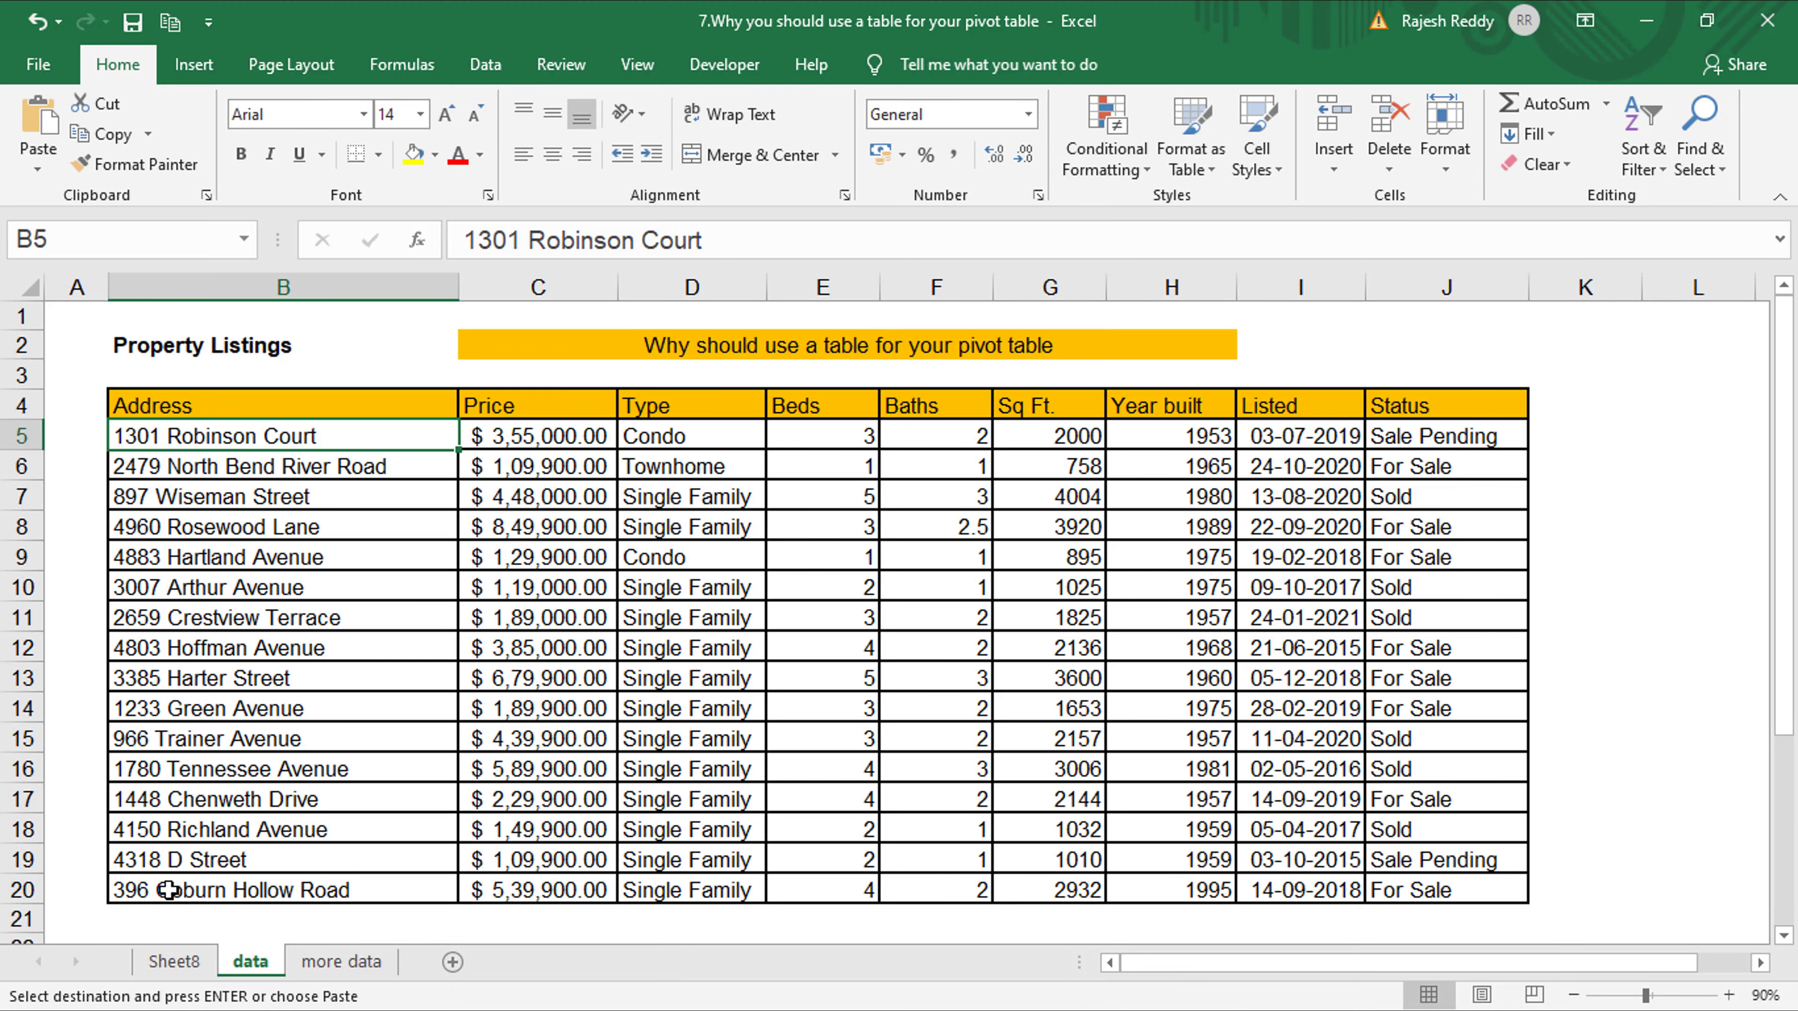
pyautogui.scroll(-2, 168, 890)
pyautogui.click(136, 742)
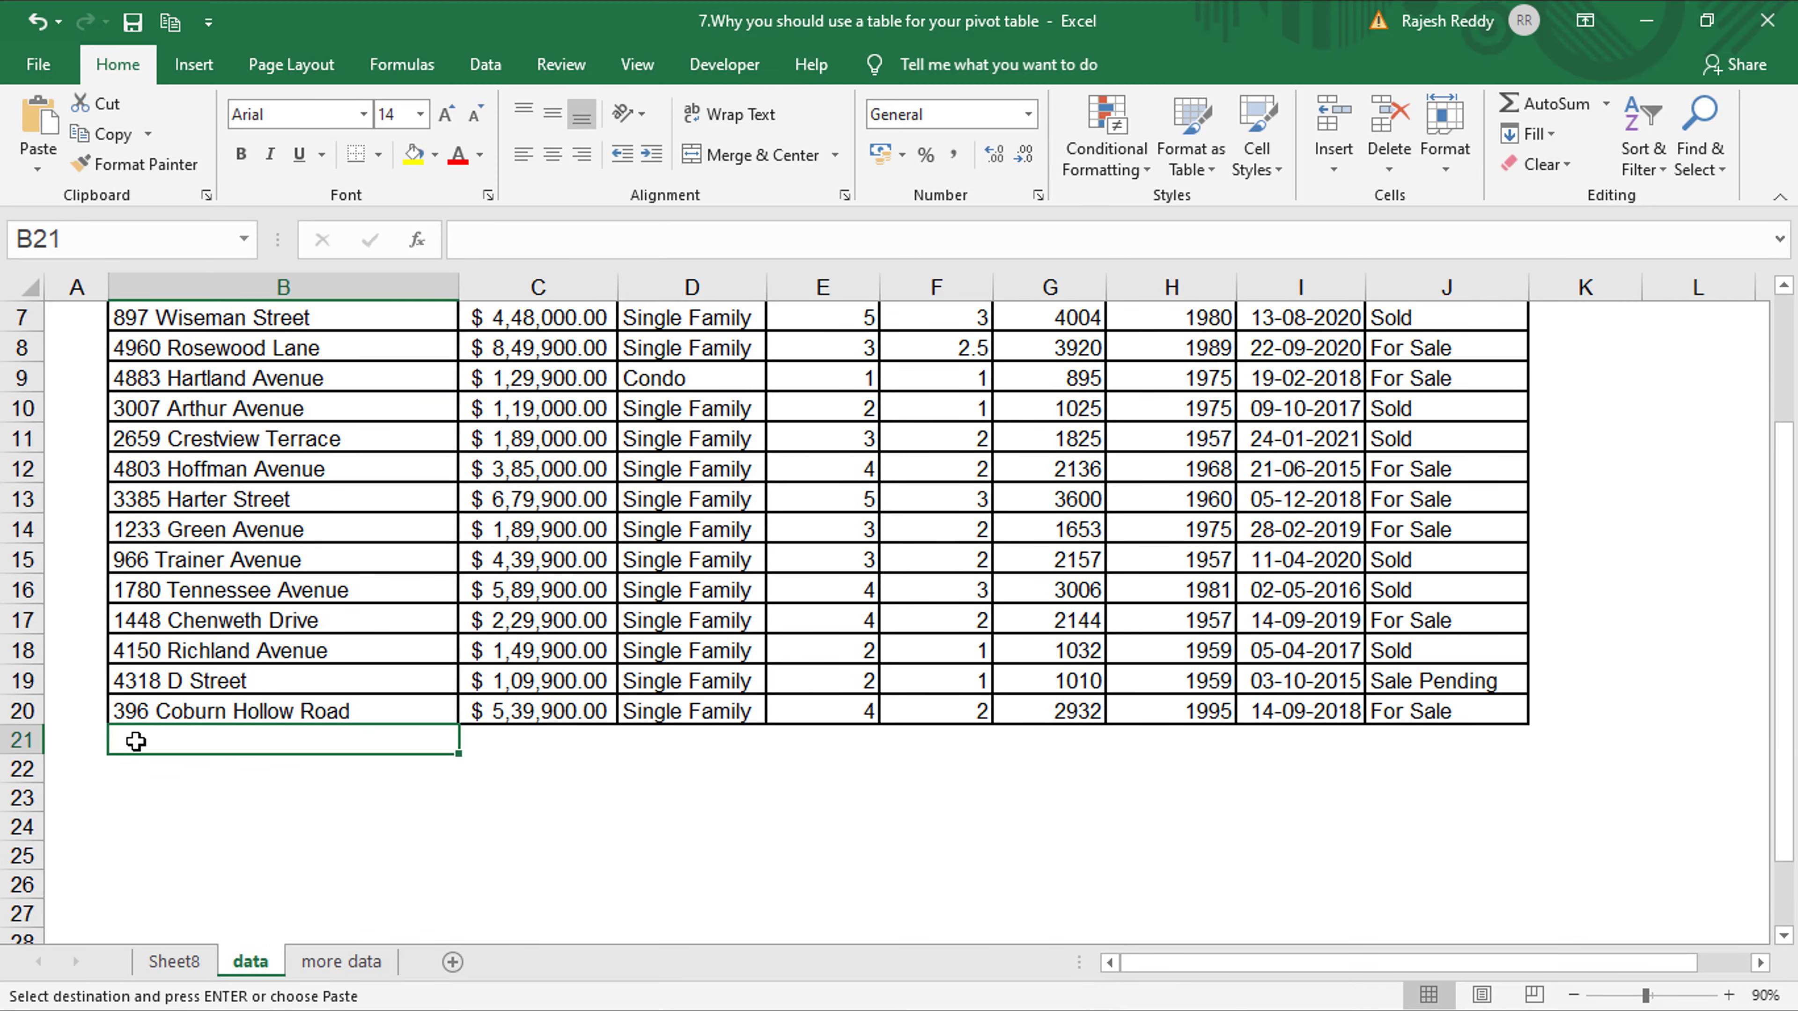
pyautogui.hotkey('ctrl', 'v')
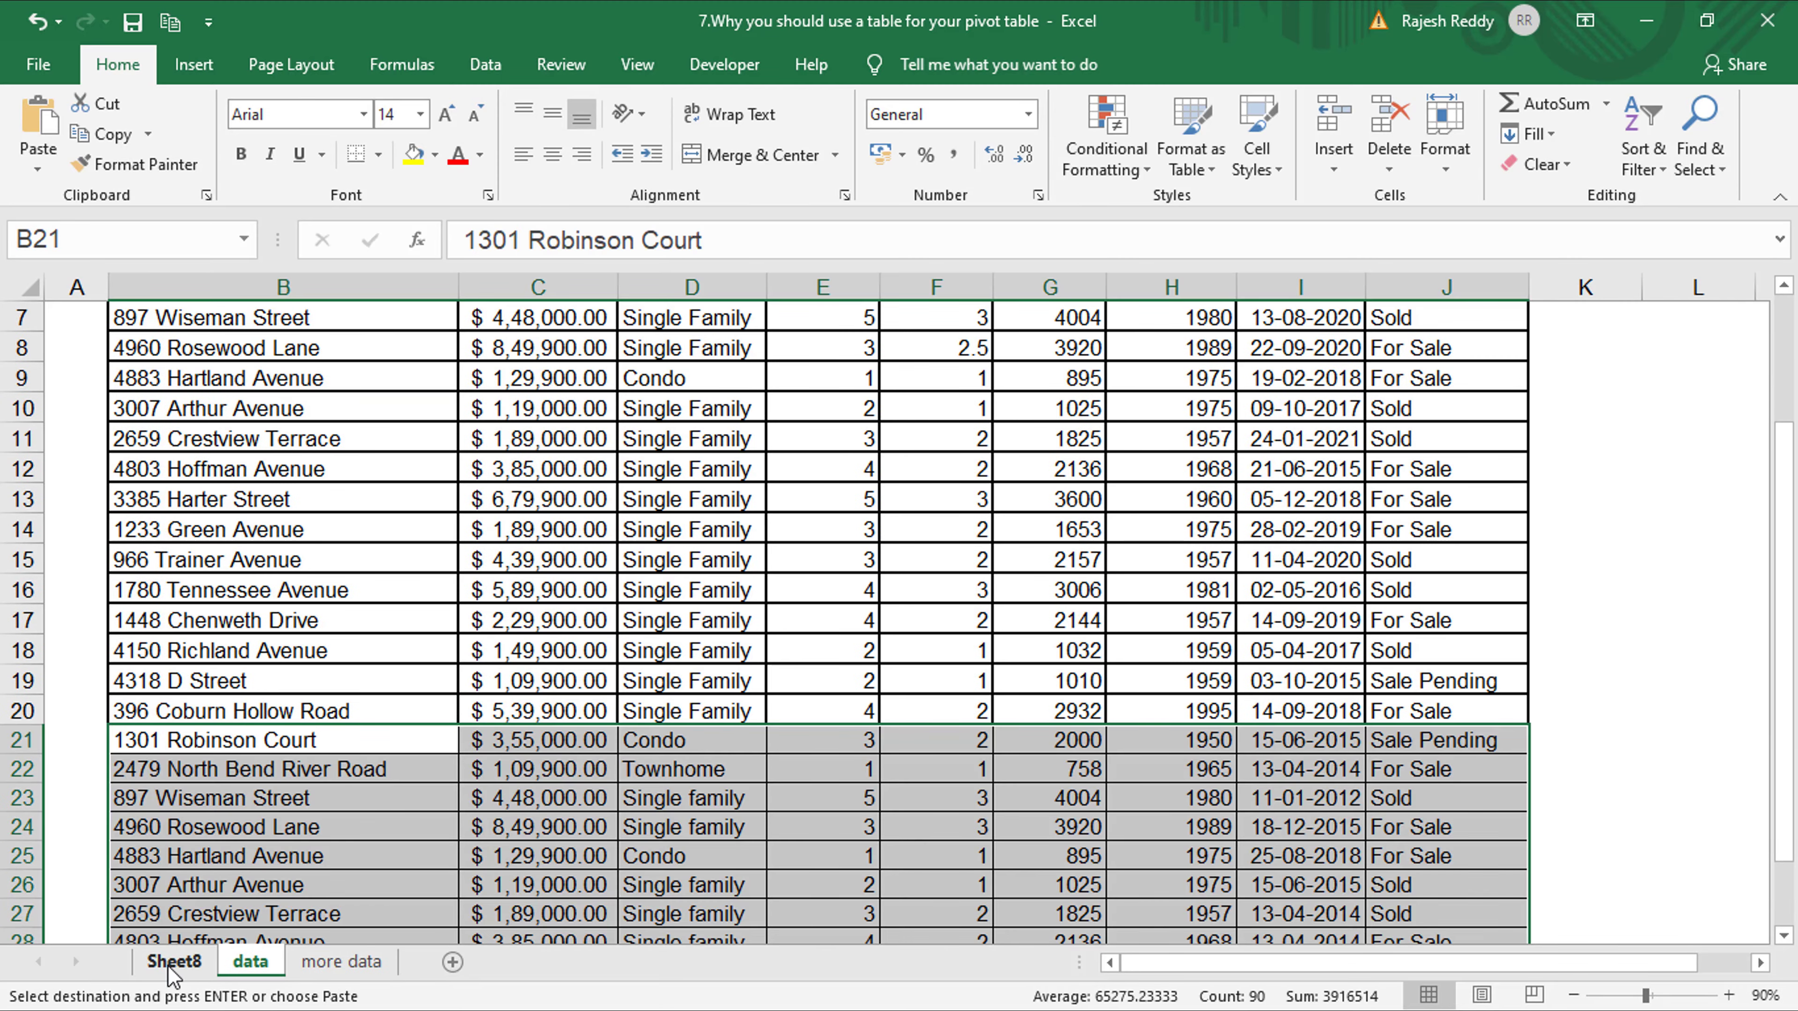
# Refresh the pivot table on Sheet8 and check its grand total against the added listings
pyautogui.click(173, 964)
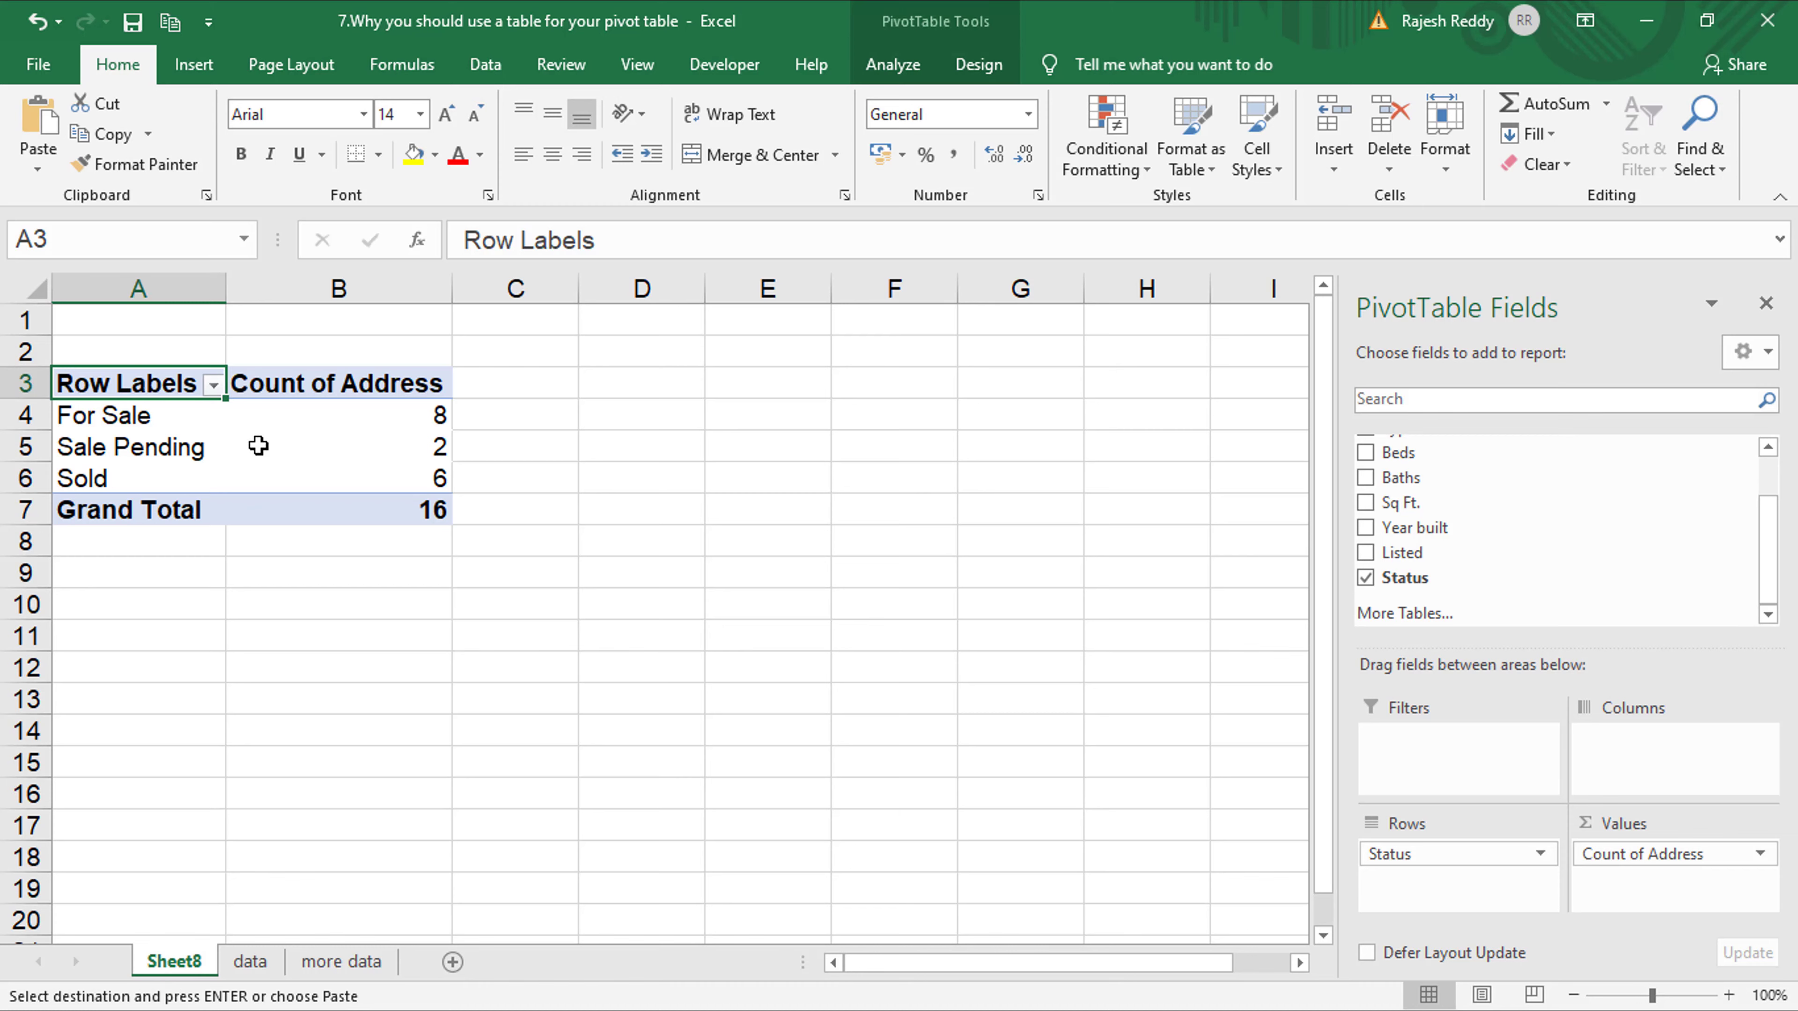
pyautogui.rightClick(257, 418)
pyautogui.click(285, 540)
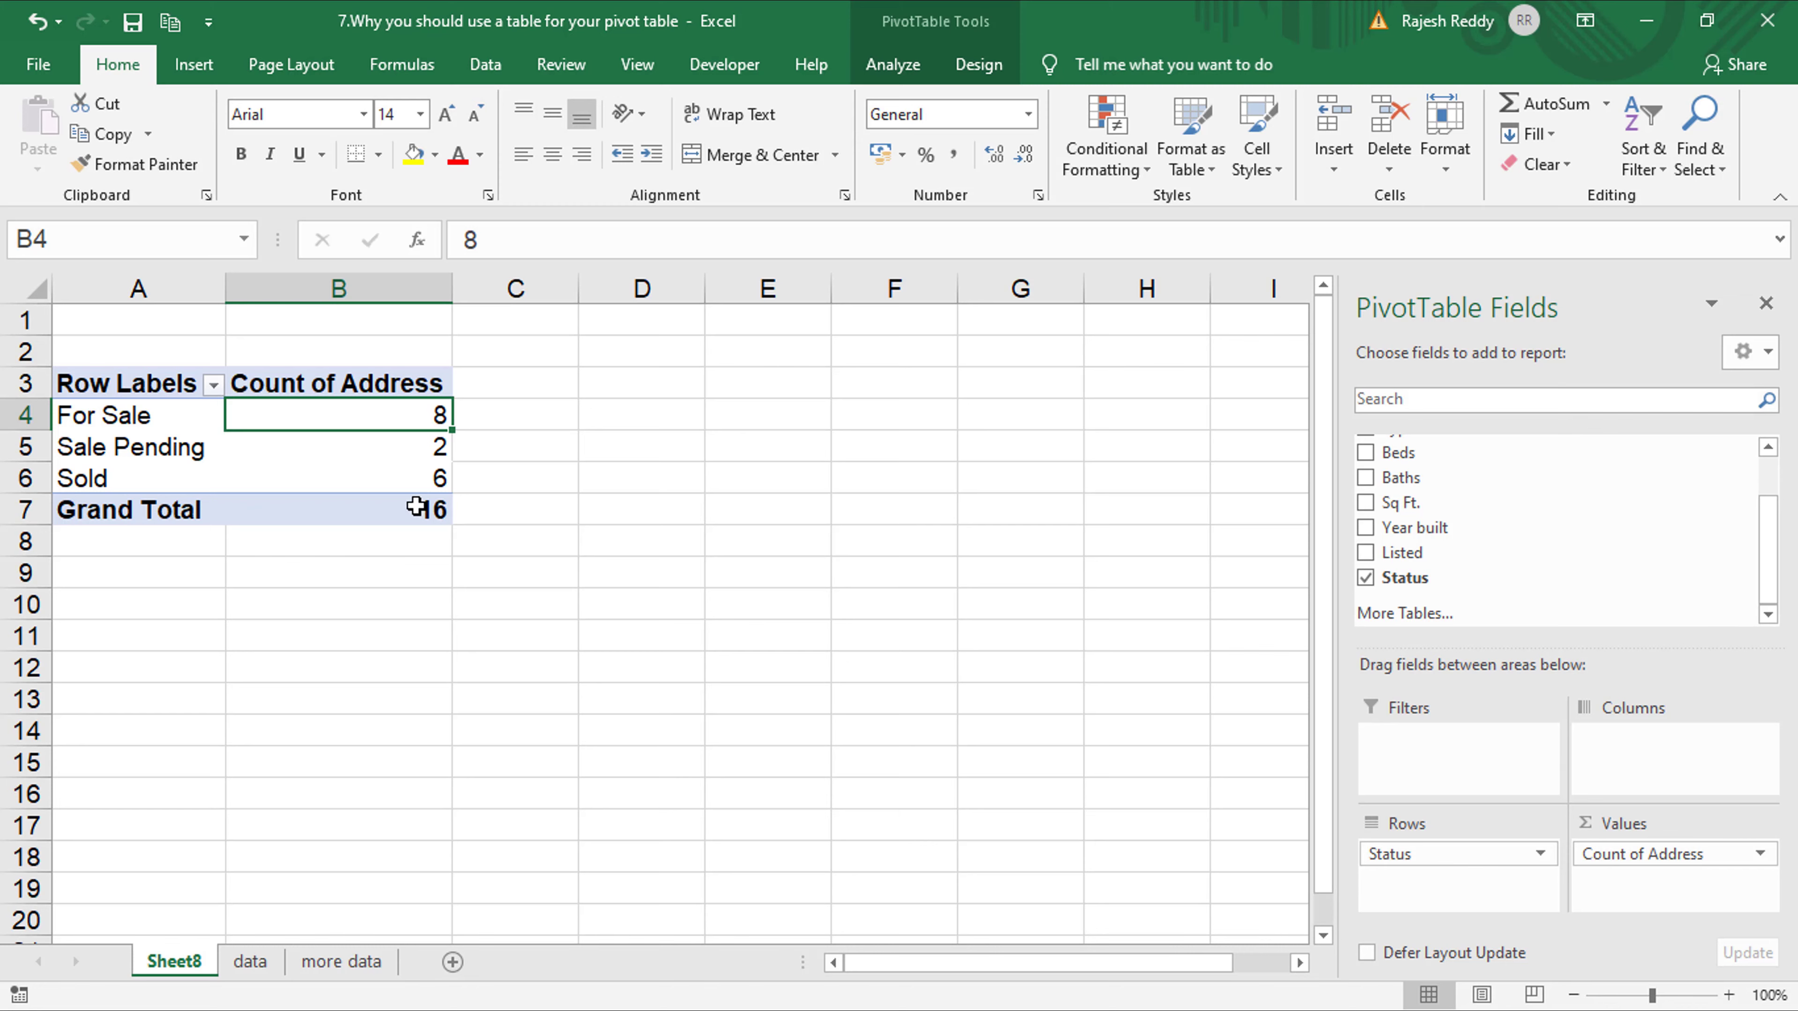
pyautogui.moveTo(412, 522)
pyautogui.moveTo(380, 497)
# Change the pivot table's data source to the range B4:J30 on the data sheet
pyautogui.click(894, 68)
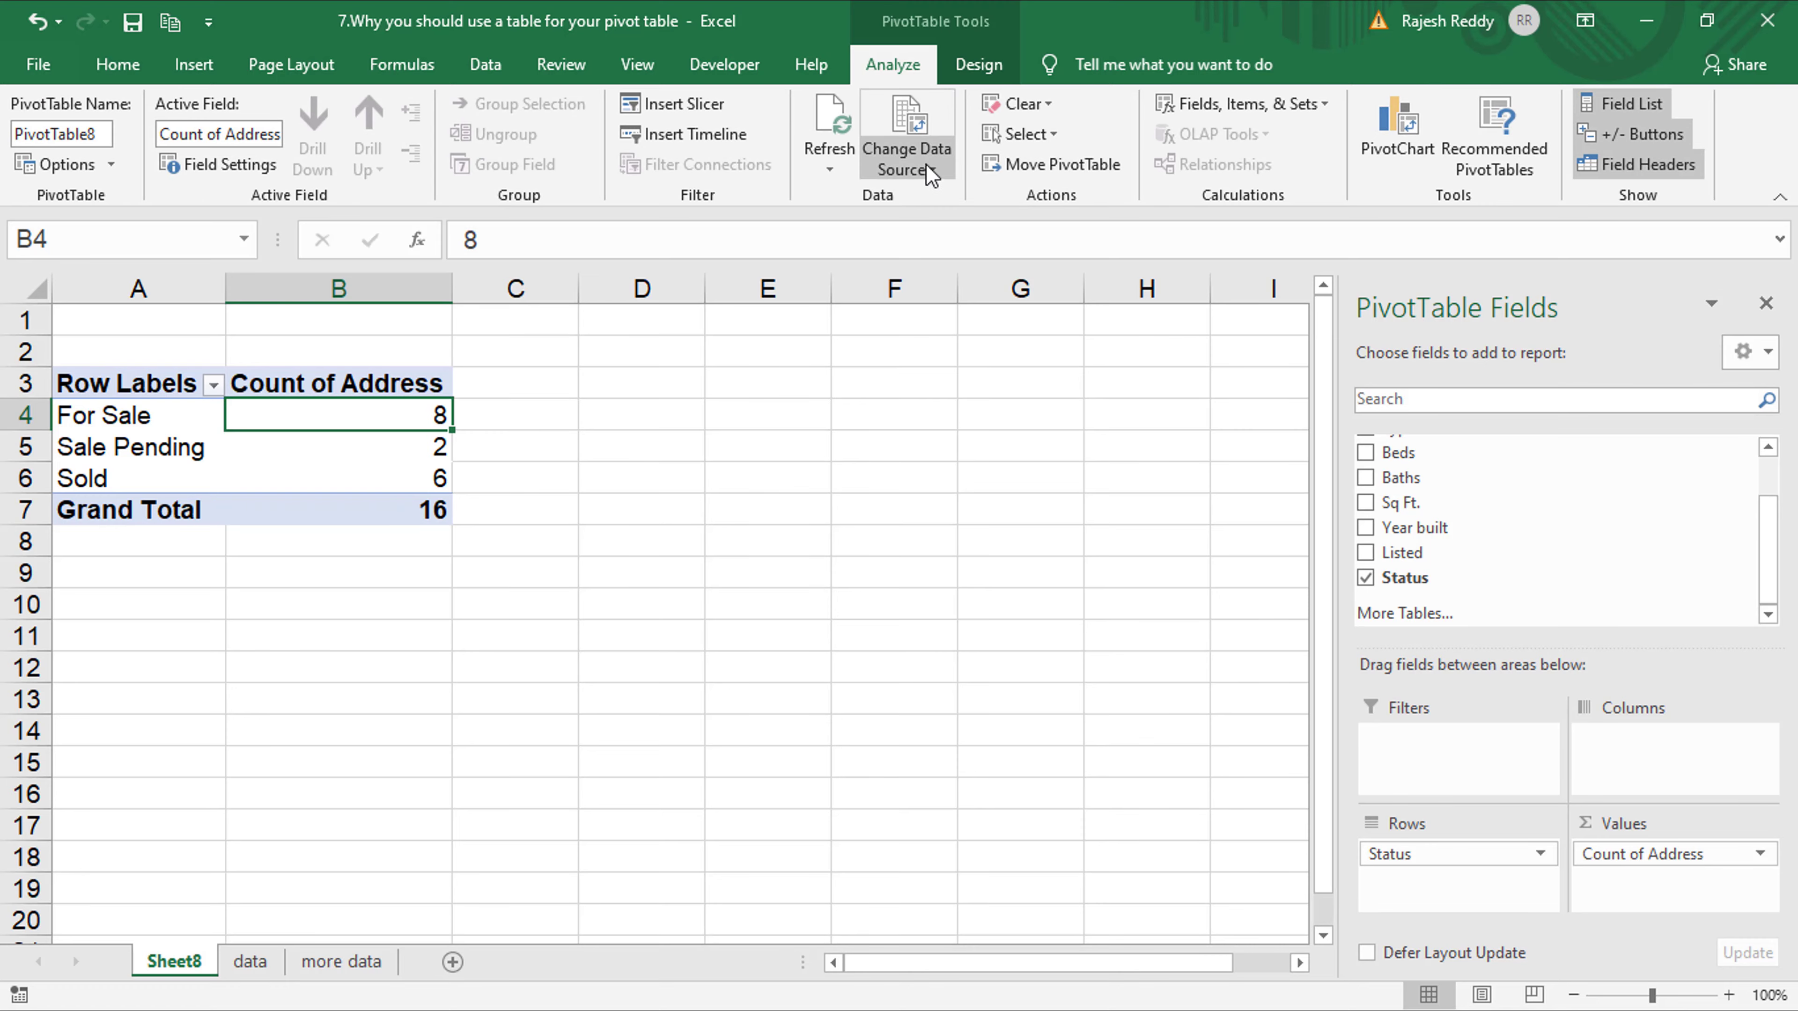
pyautogui.click(930, 189)
pyautogui.click(937, 206)
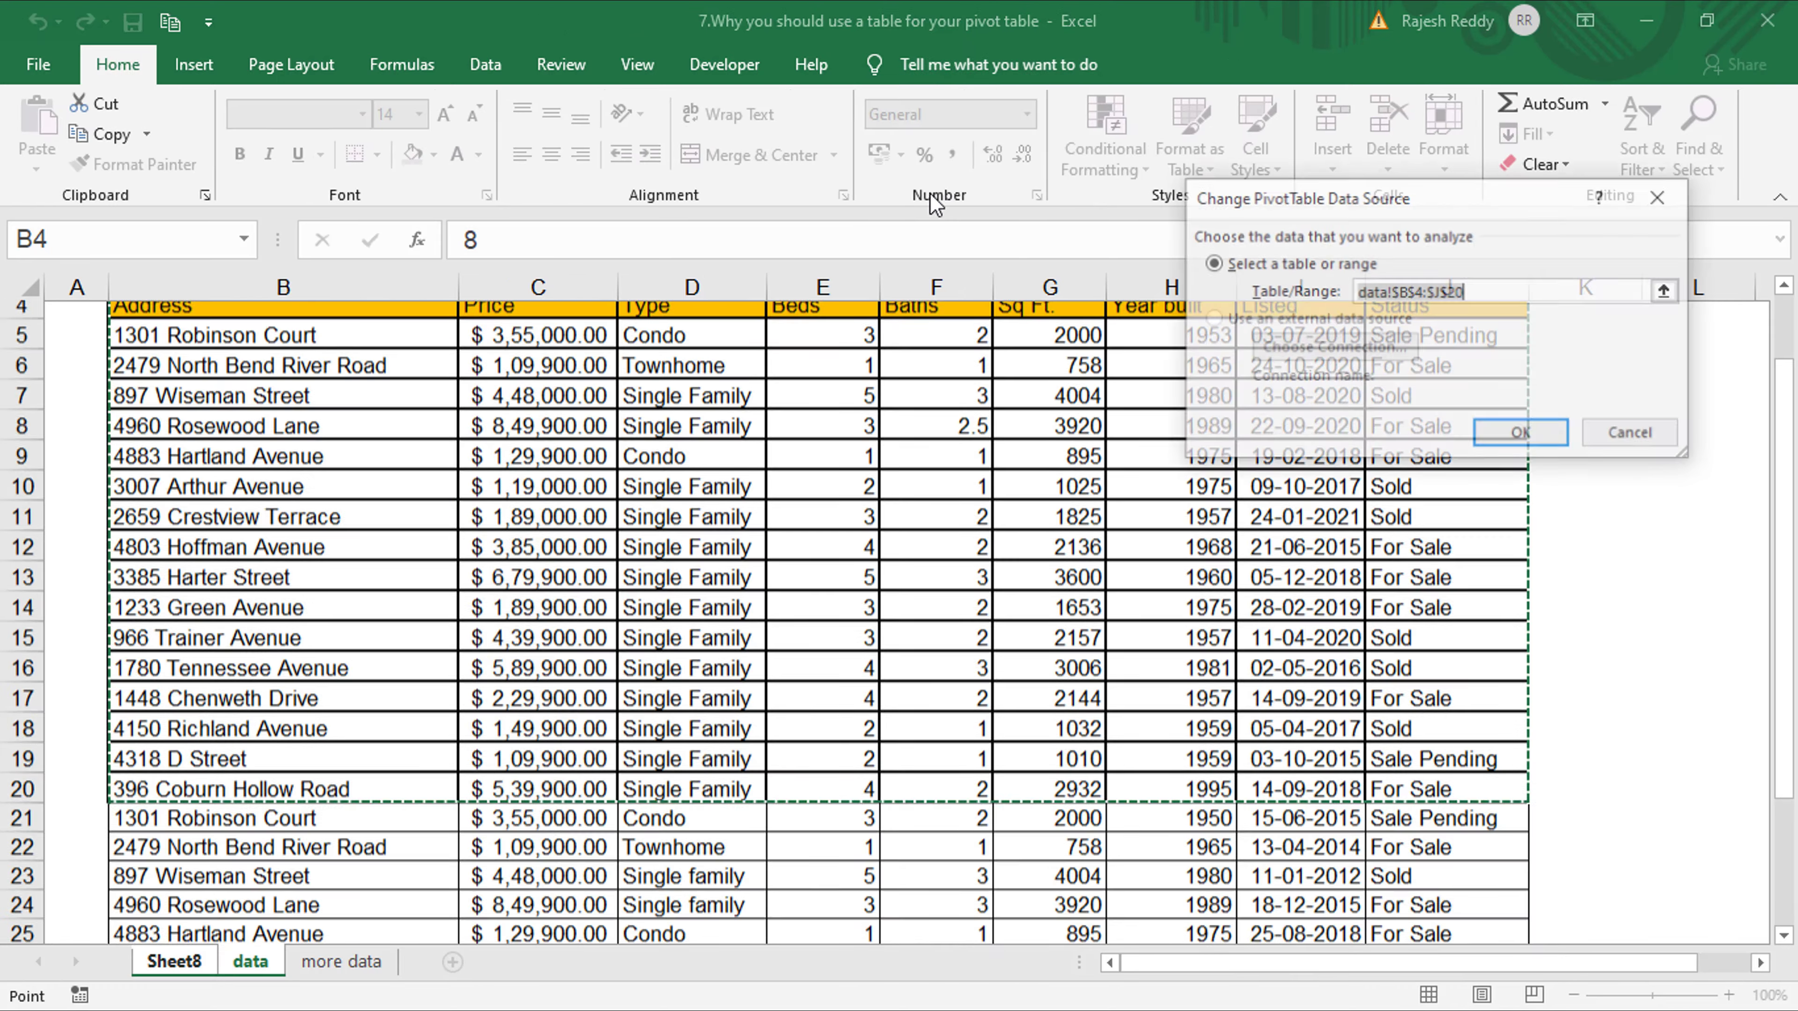
pyautogui.click(1667, 290)
pyautogui.scroll(1, 582, 461)
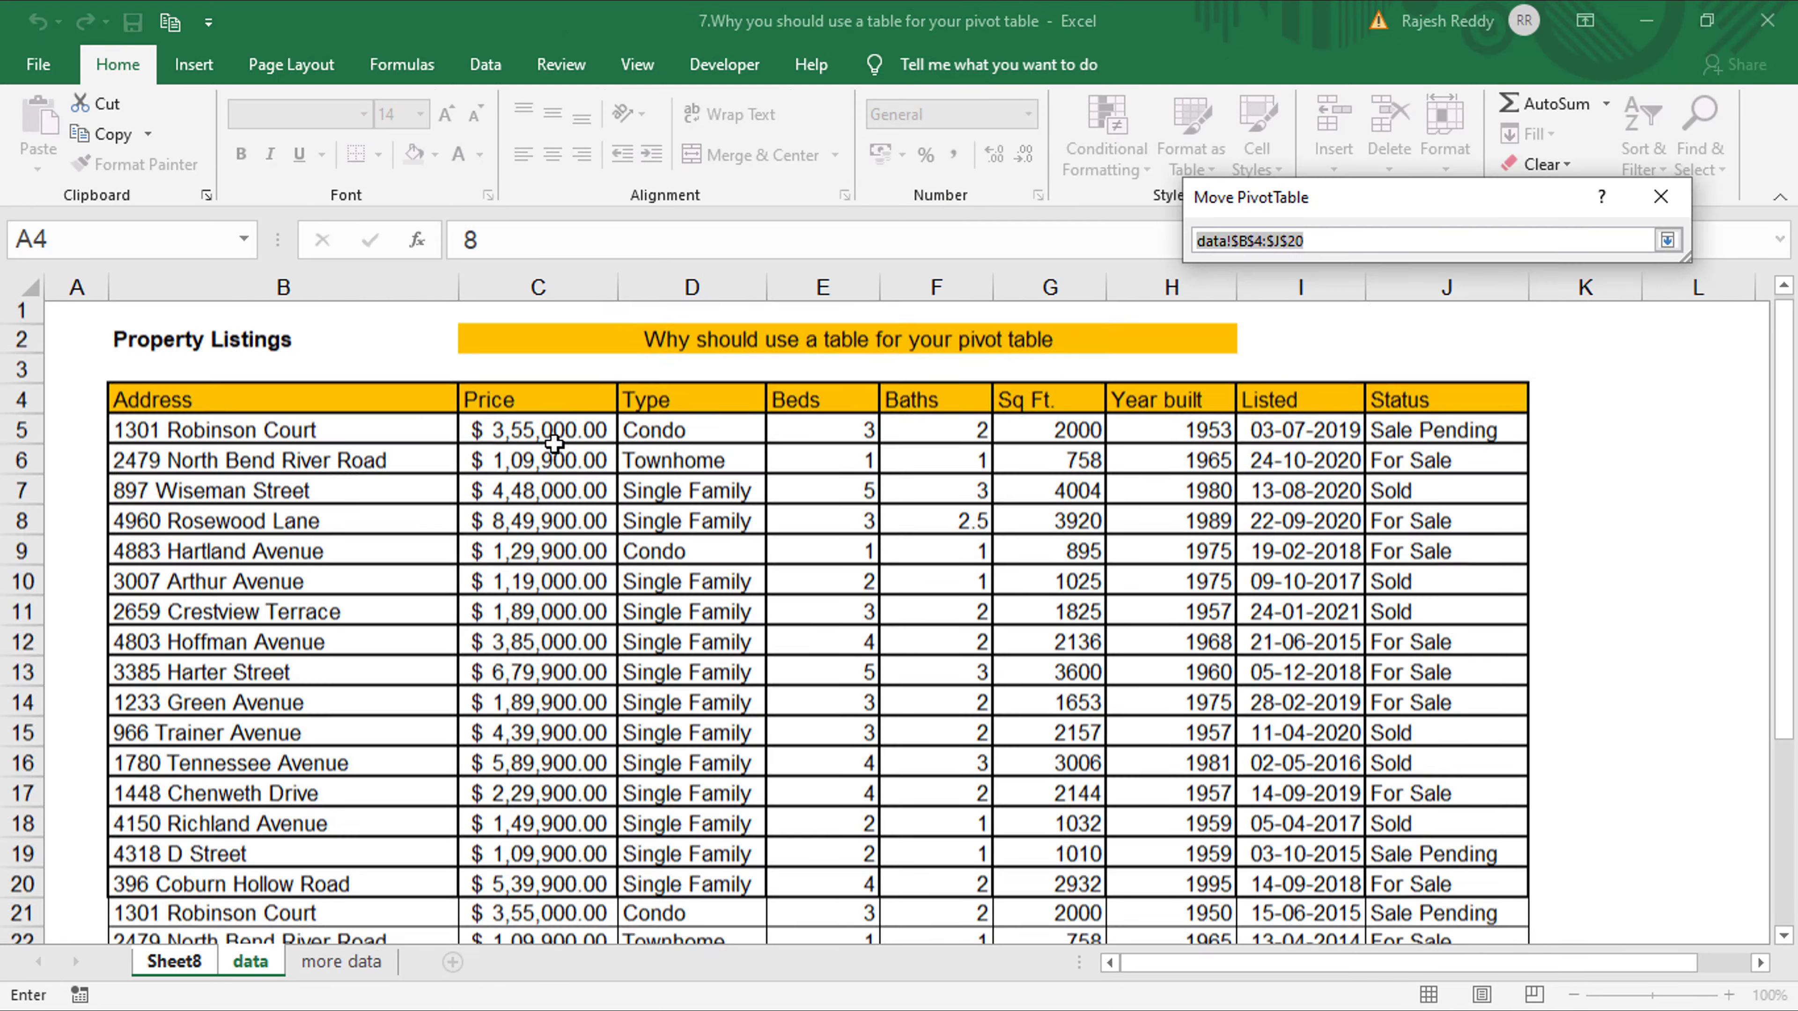
pyautogui.moveTo(146, 405); pyautogui.dragTo(1472, 822)
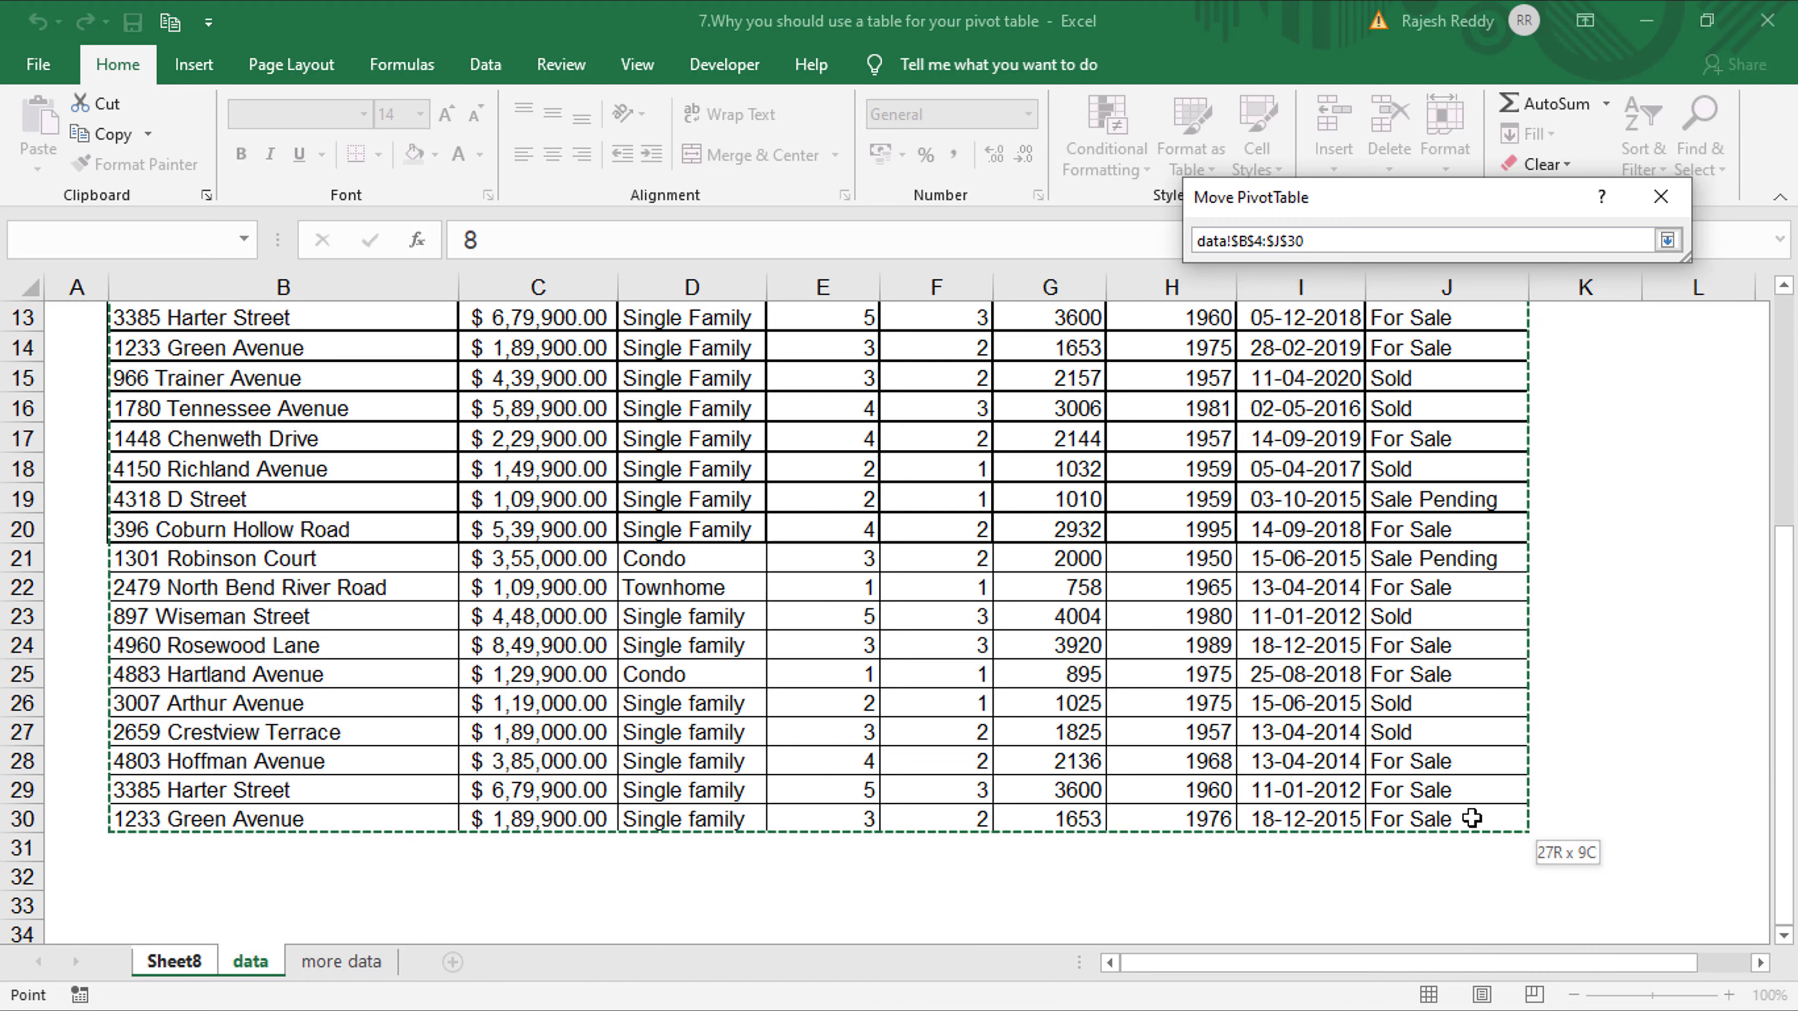
pyautogui.click(1668, 241)
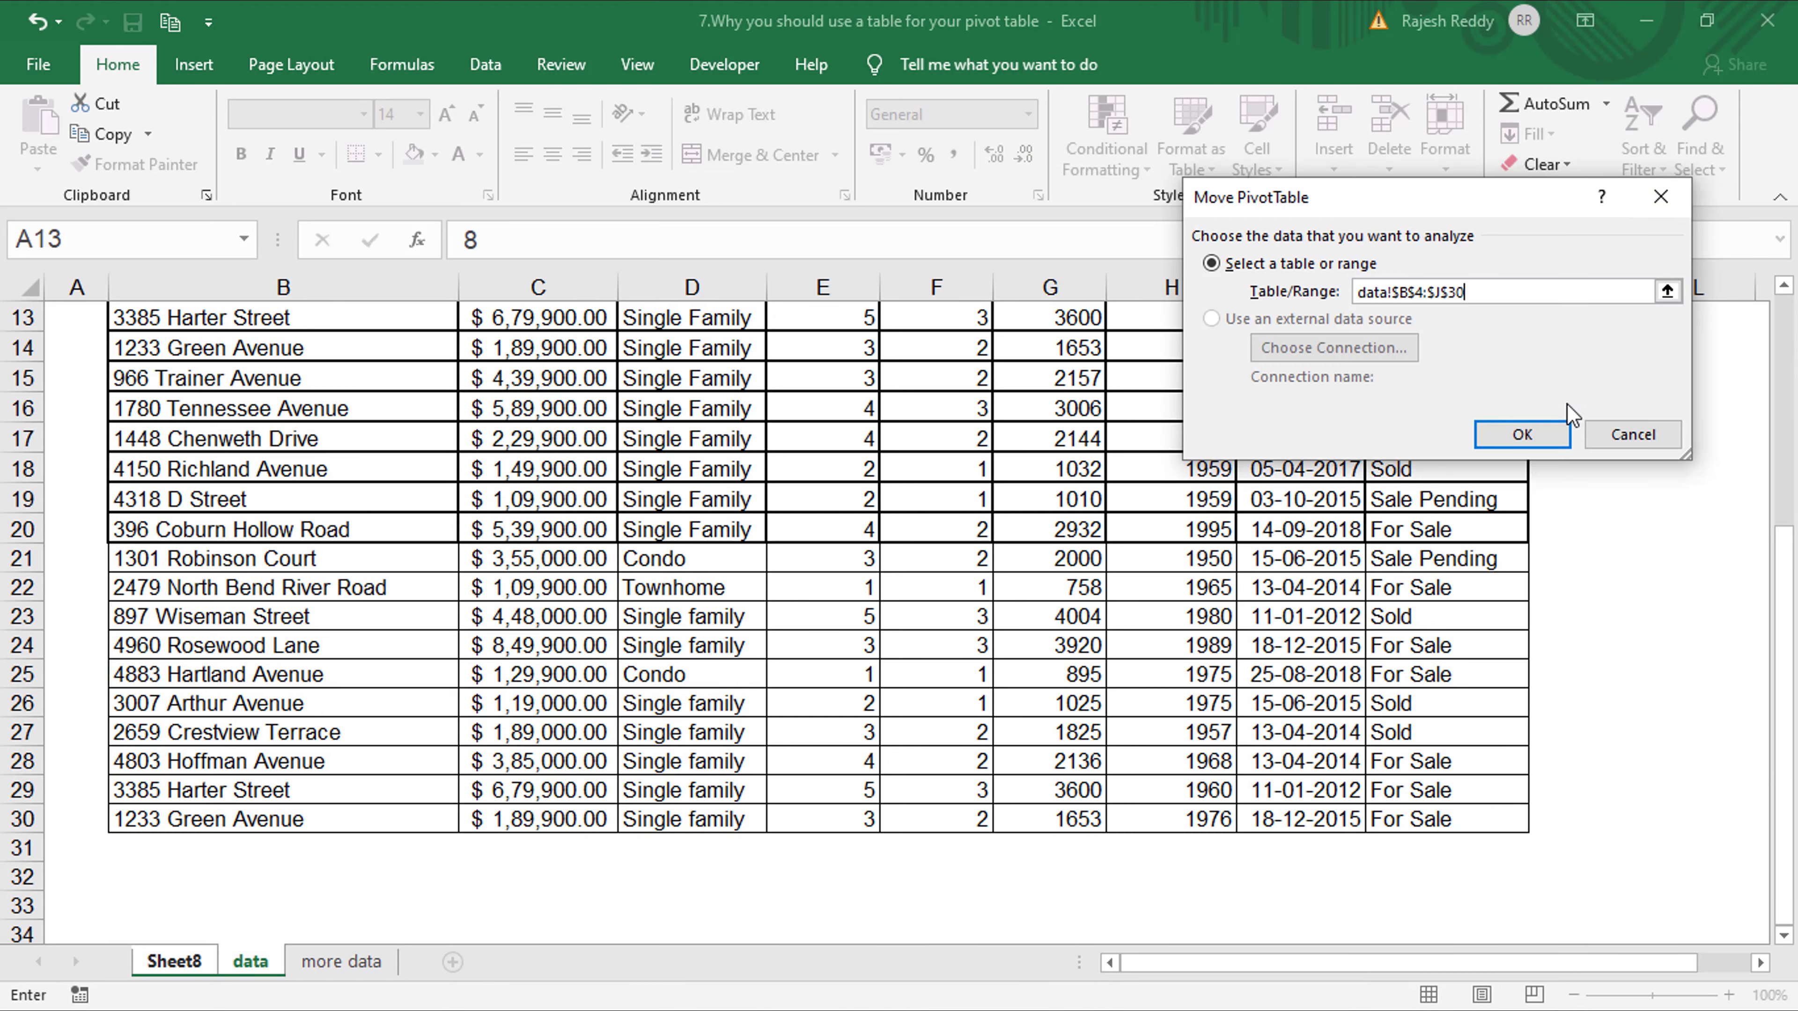
pyautogui.click(1527, 432)
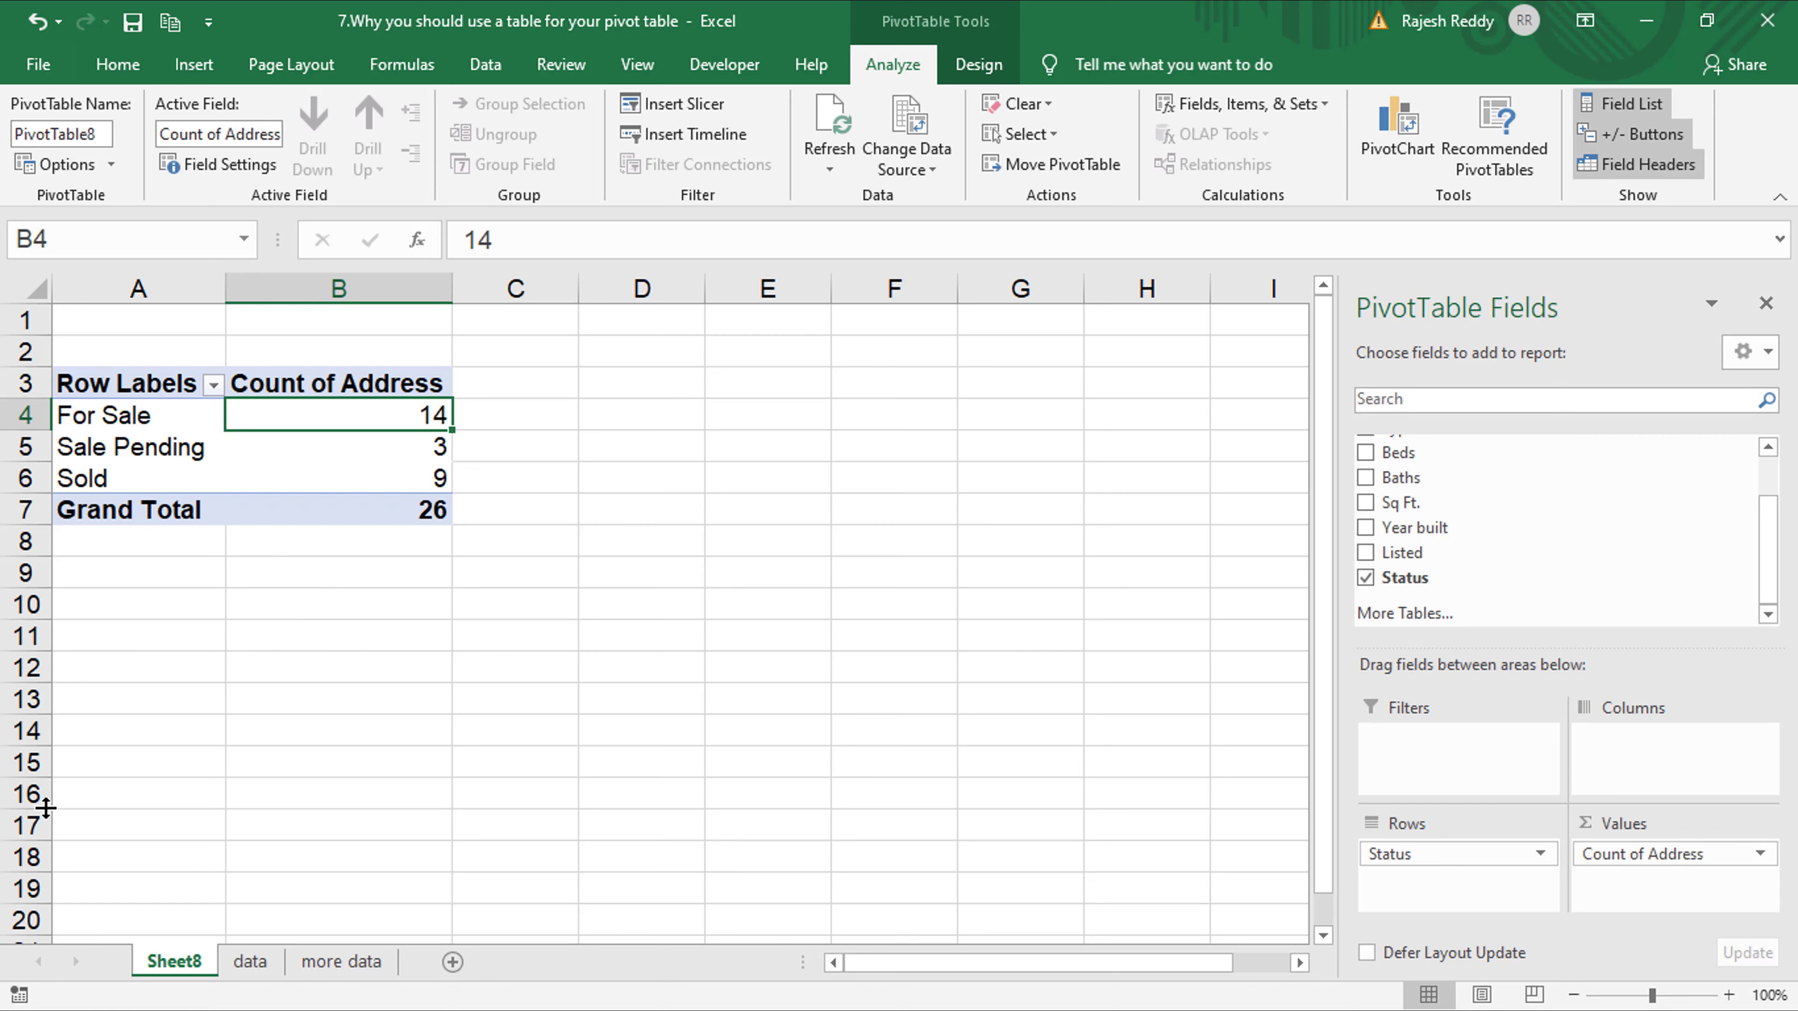
# Delete the pivot table worksheet Sheet8 and confirm its removal
pyautogui.rightClick(172, 974)
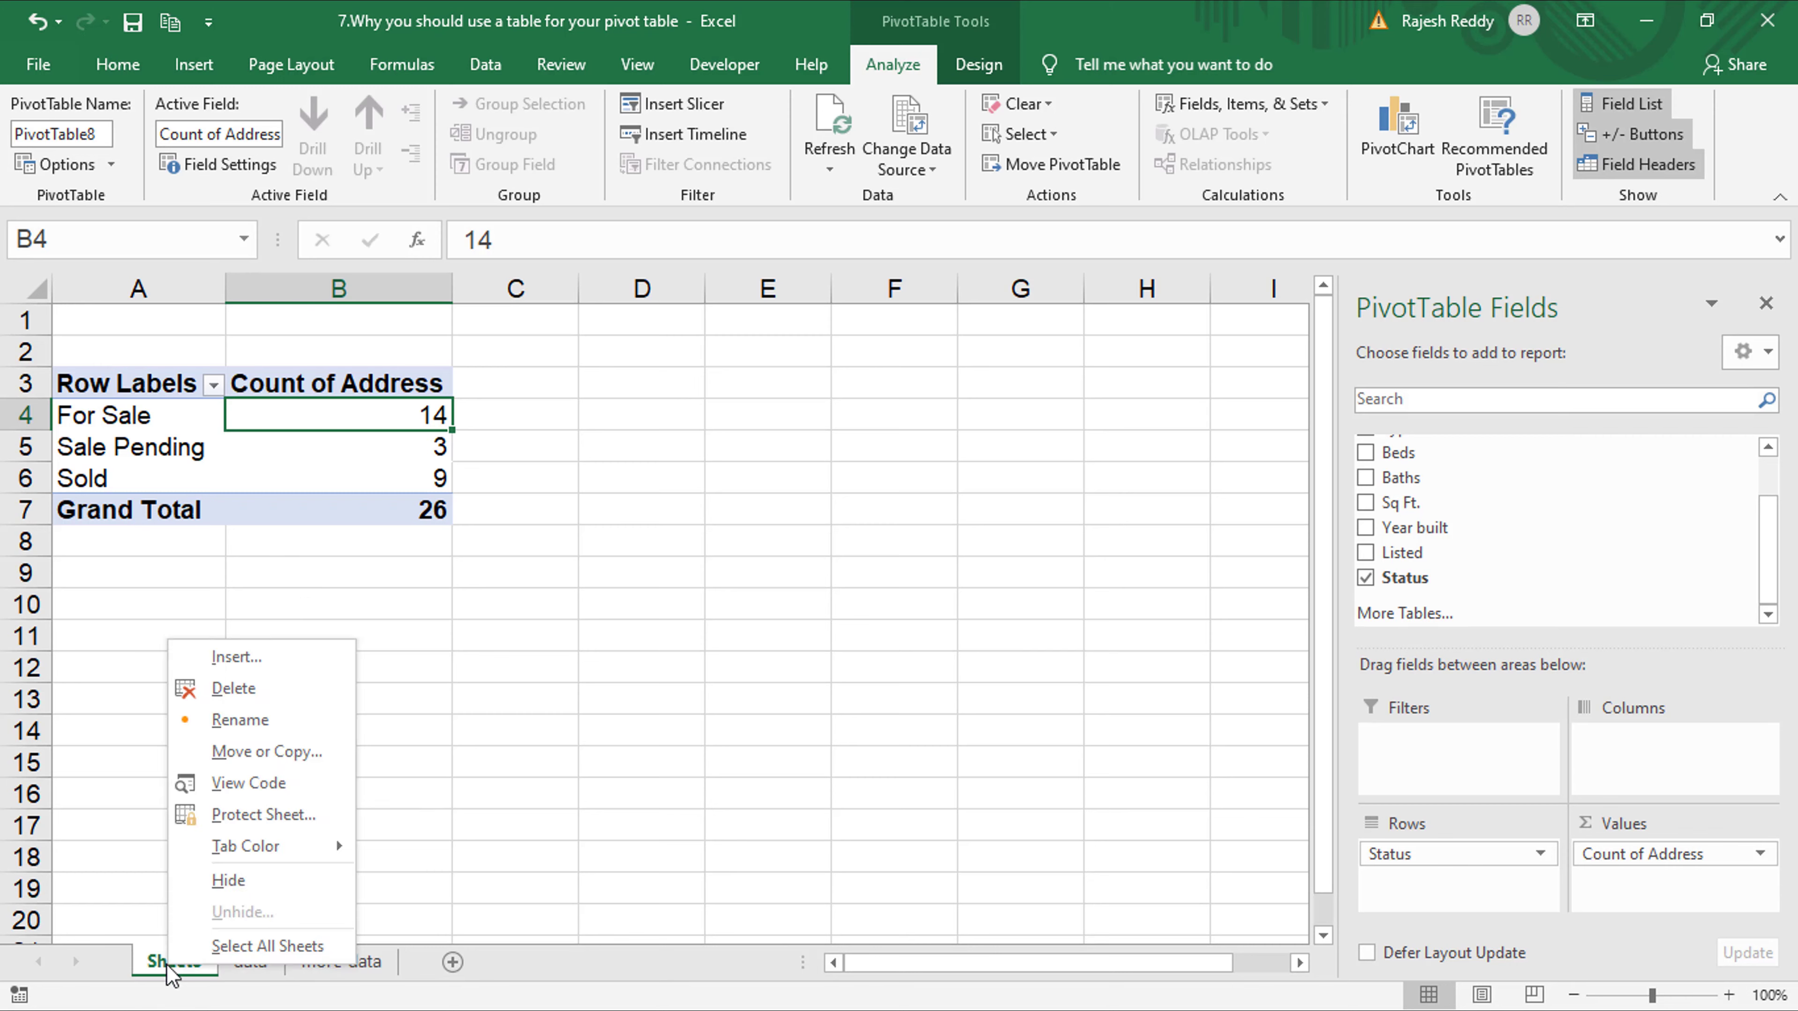
pyautogui.click(234, 692)
pyautogui.click(844, 593)
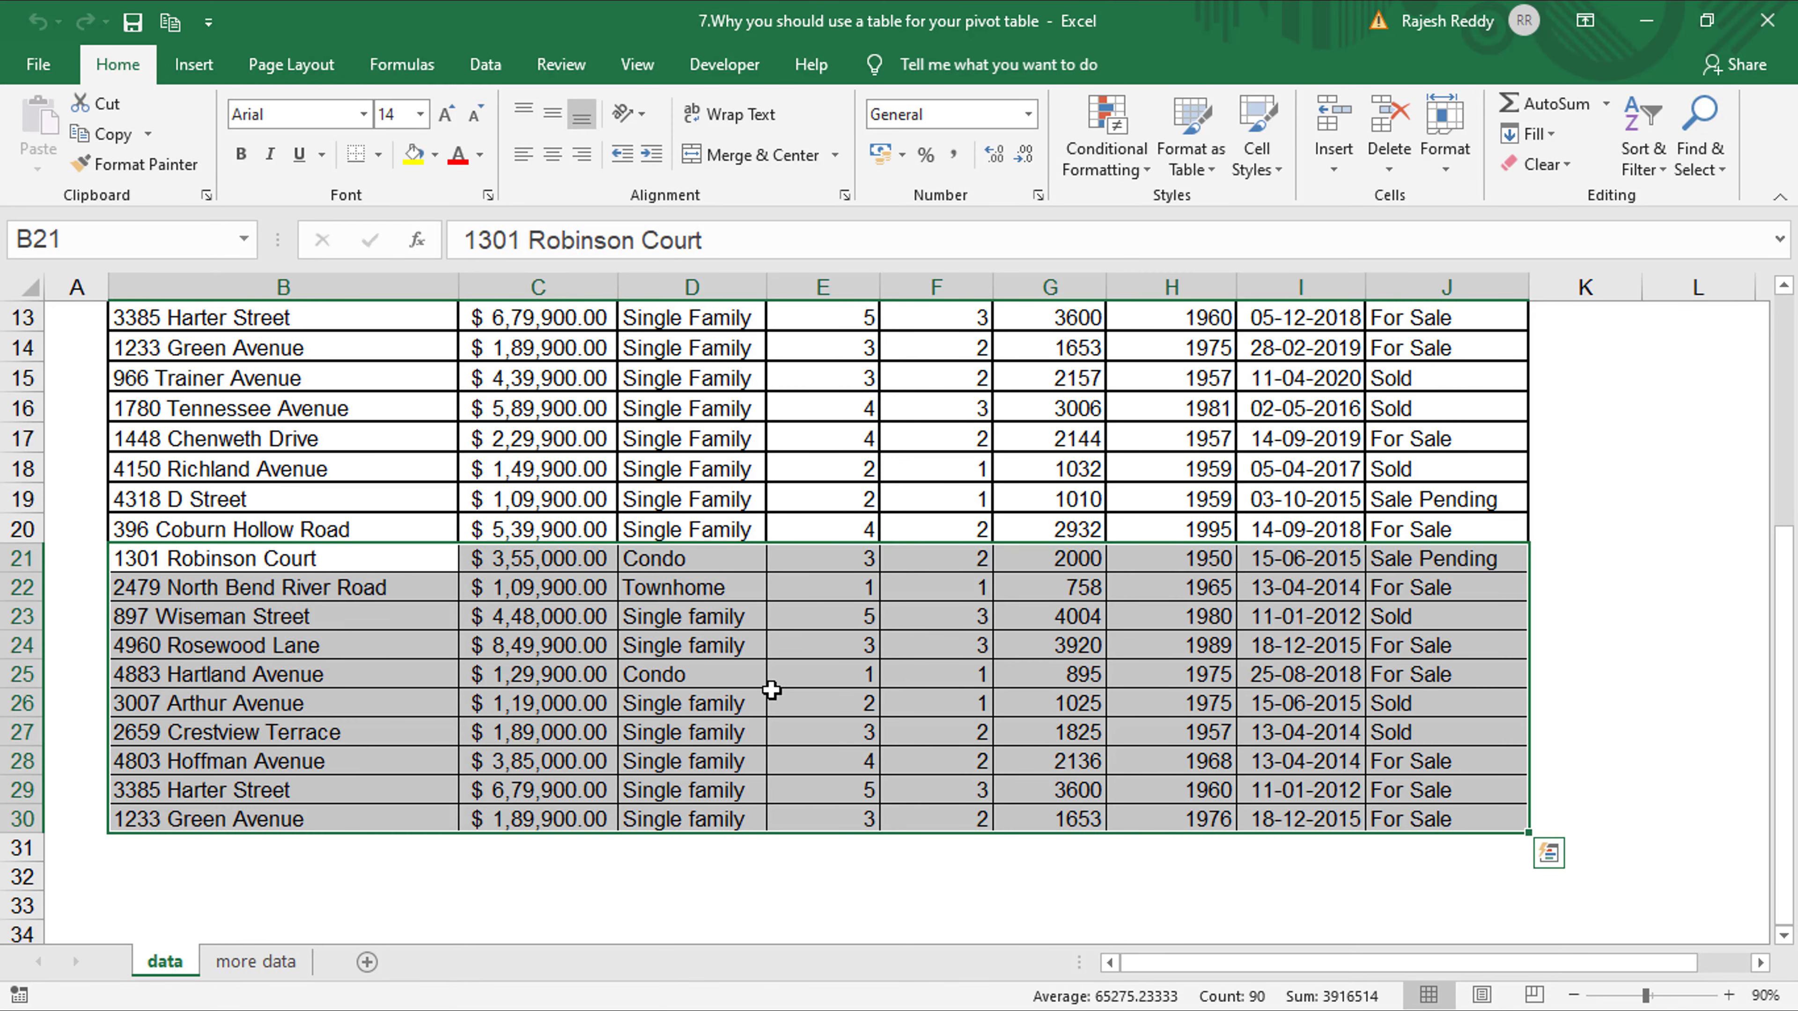
# Clear all contents and formatting from the pasted listing rows B21:J30 on the data sheet
pyautogui.click(1568, 166)
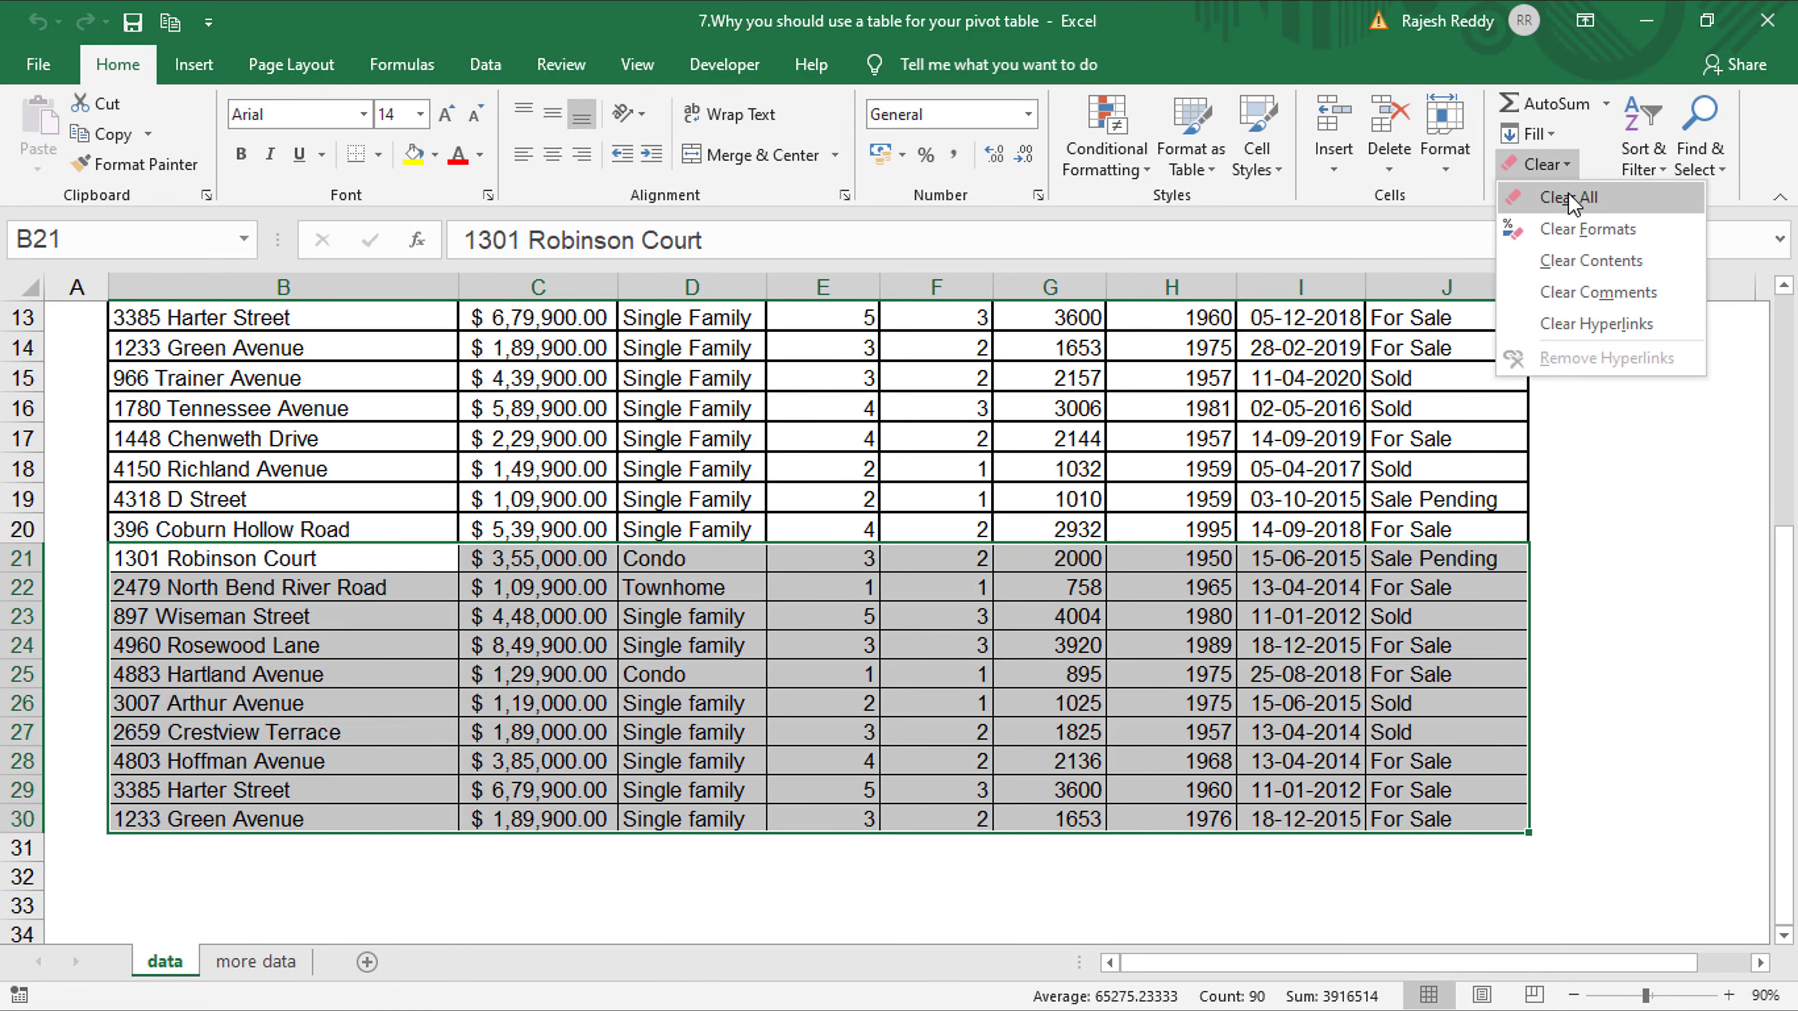
pyautogui.click(1578, 195)
pyautogui.click(1626, 593)
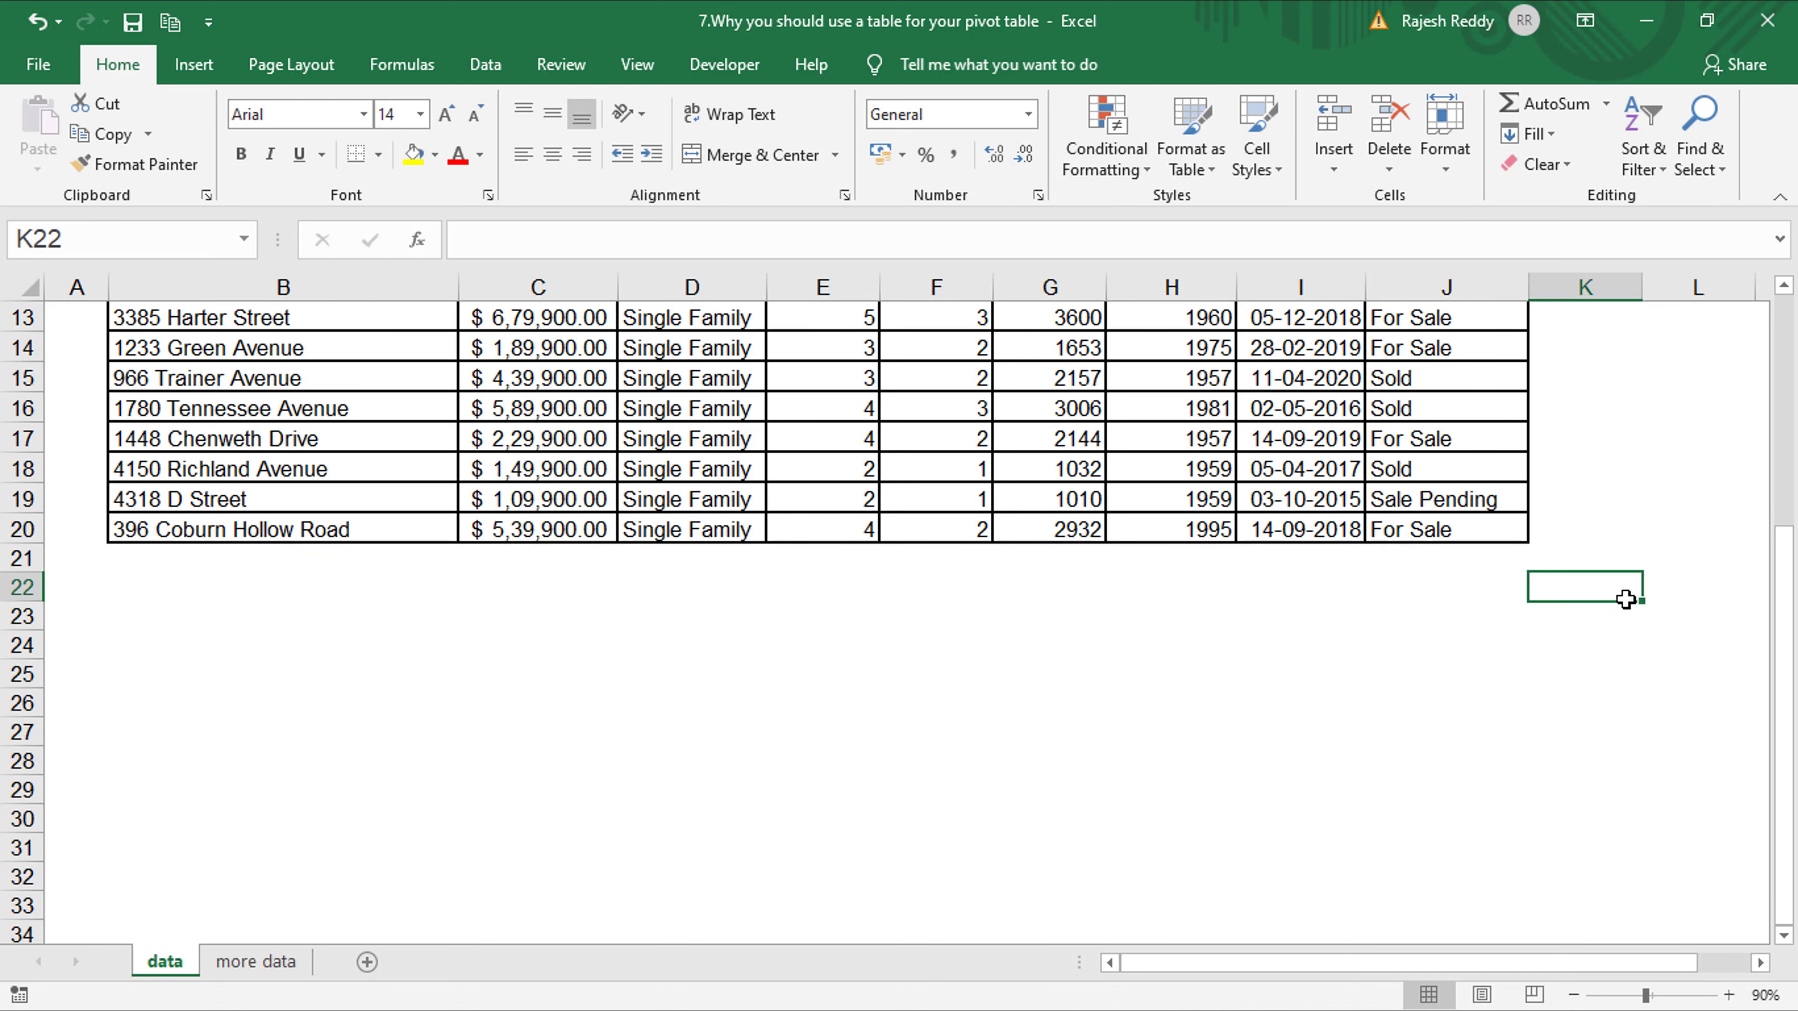
# Convert the property listings range B4:J20 into an Excel table that uses row 4 as its header
pyautogui.scroll(4, 1625, 602)
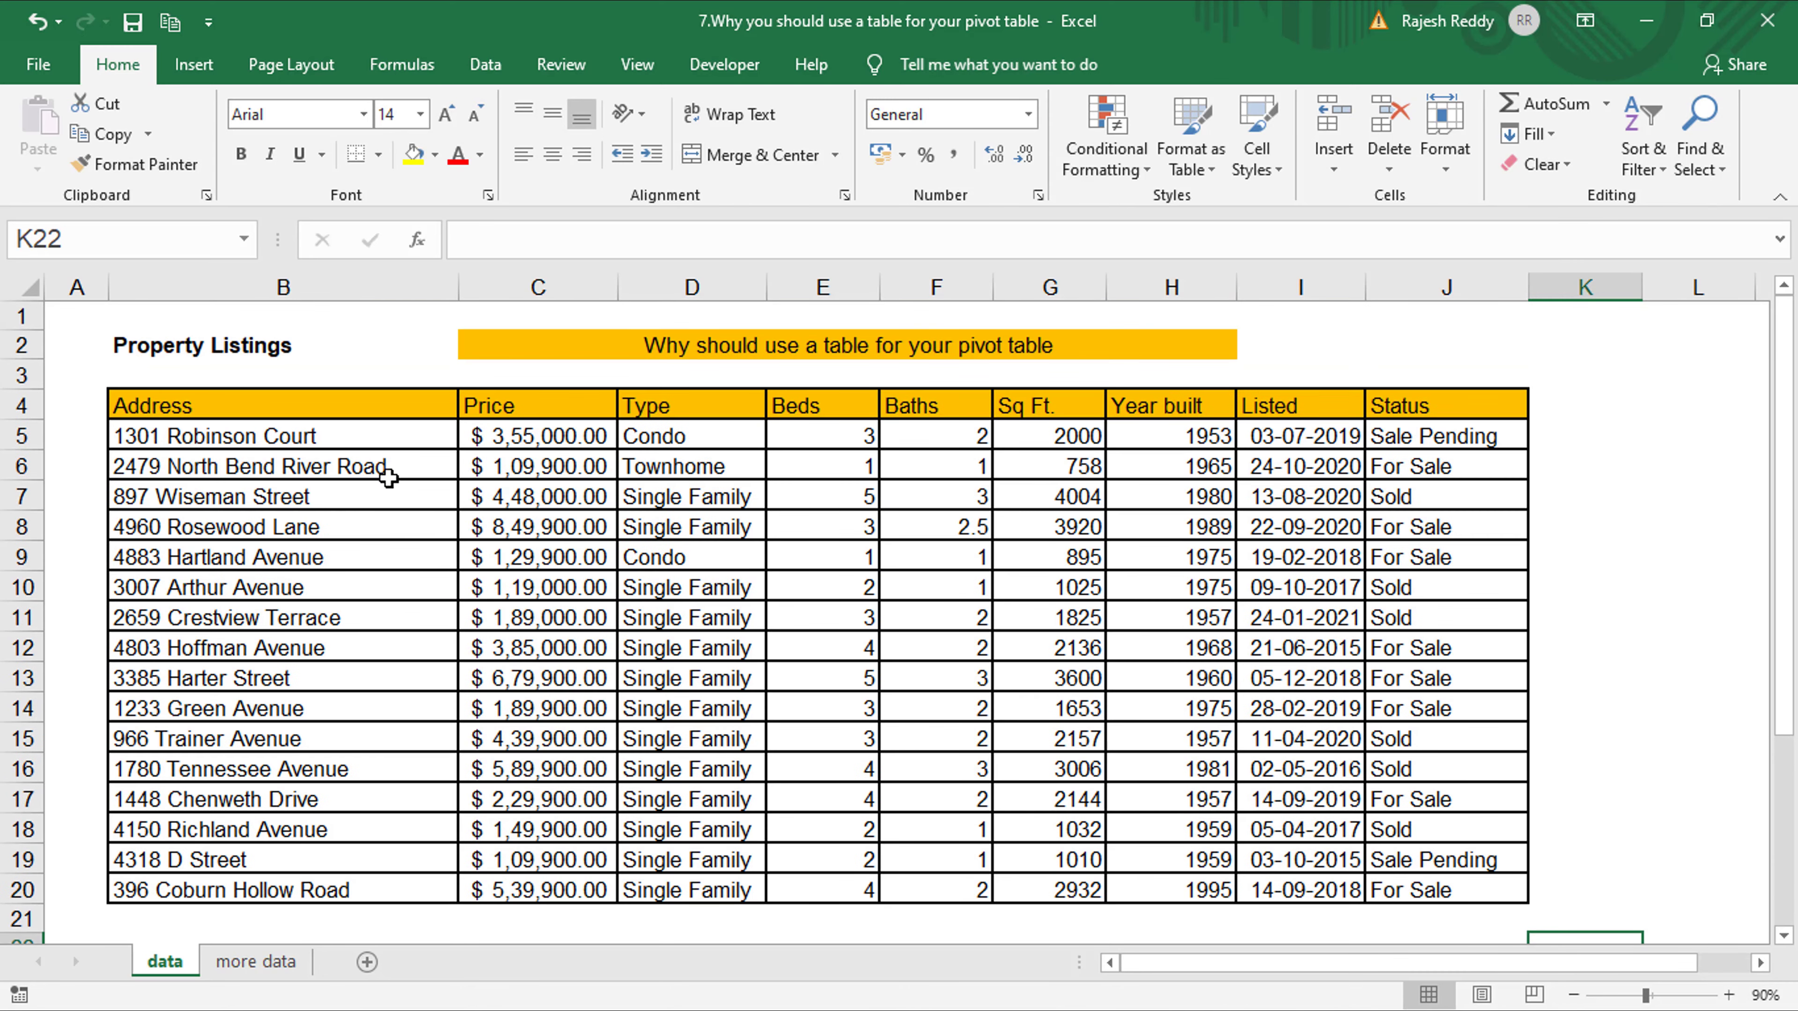
pyautogui.click(335, 439)
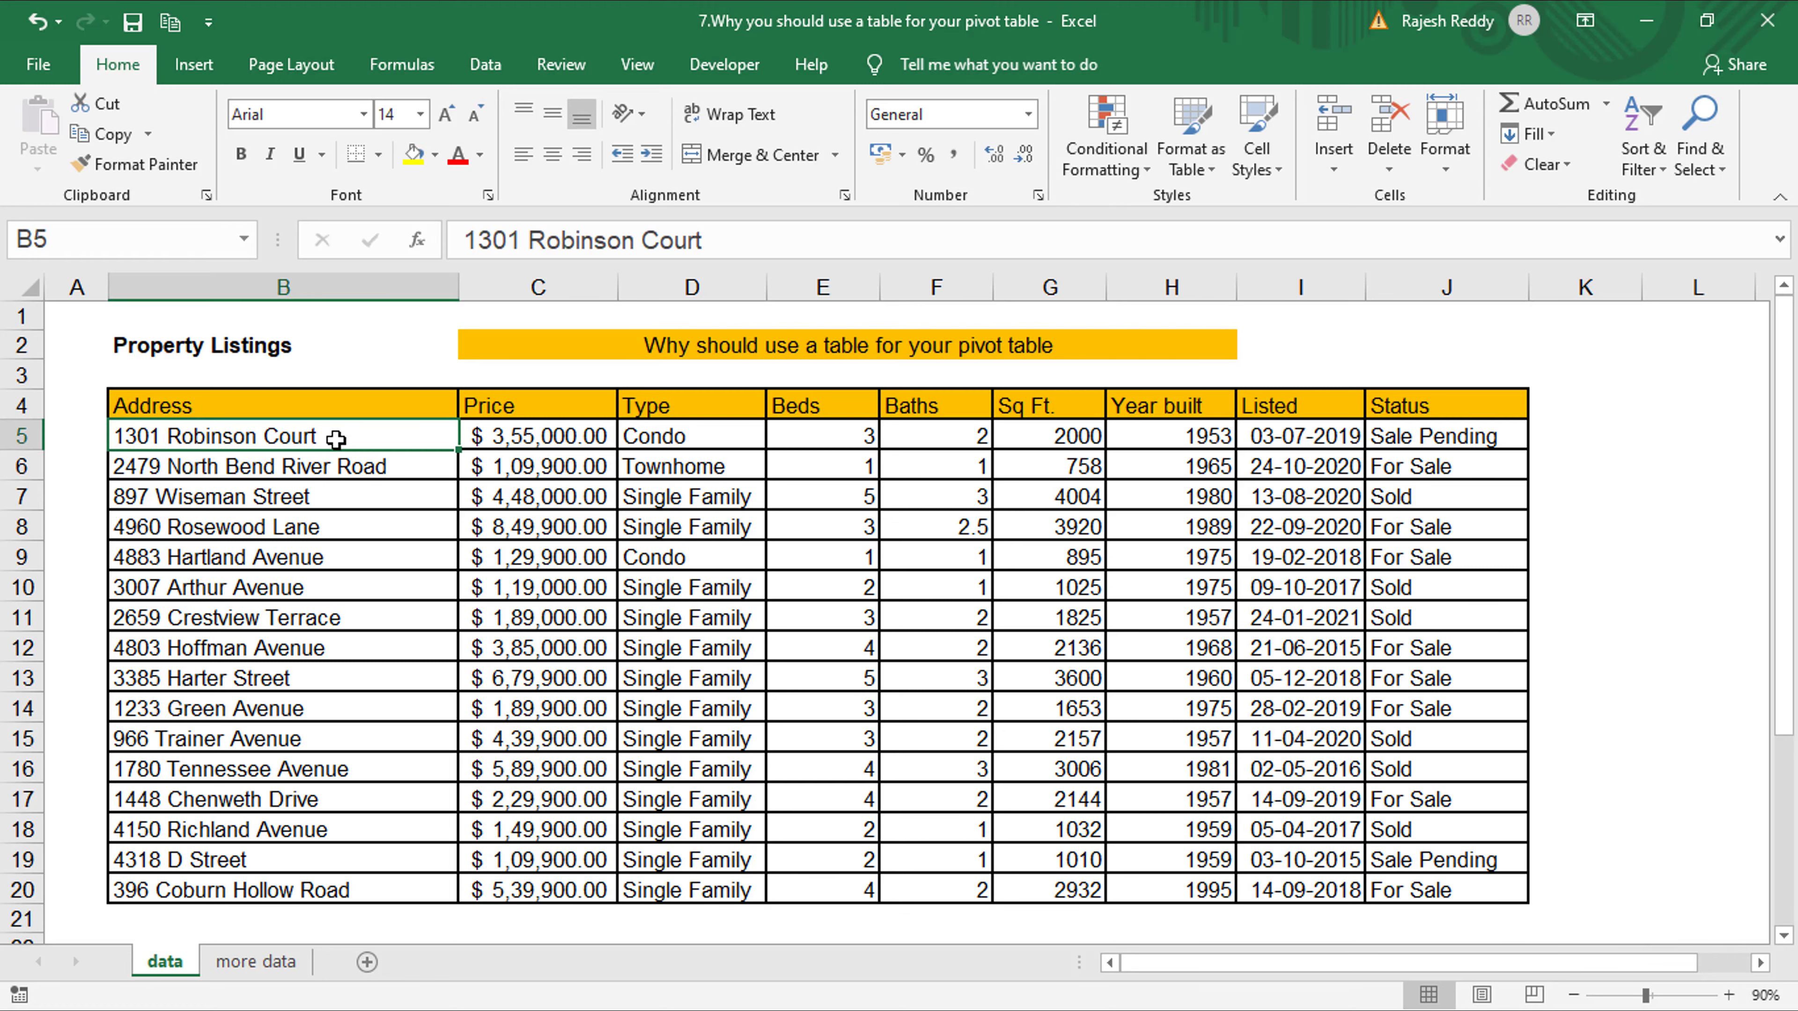
pyautogui.click(190, 77)
pyautogui.click(228, 125)
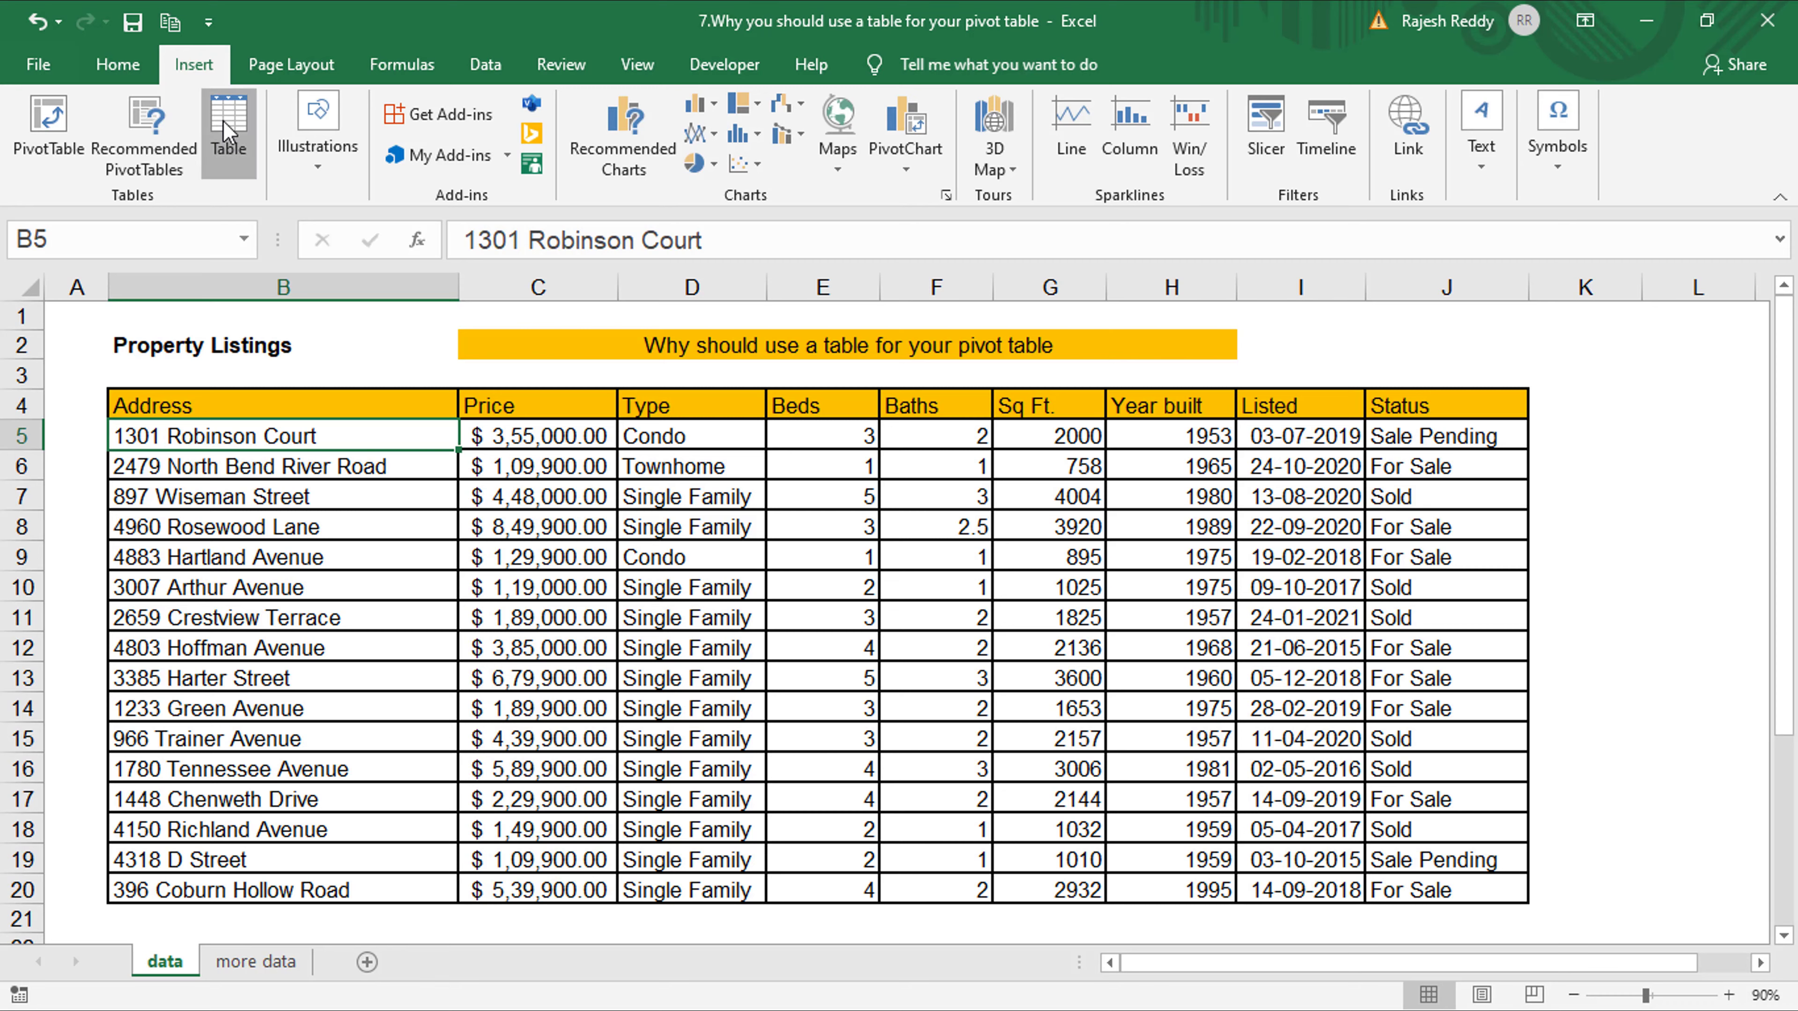
pyautogui.click(1413, 393)
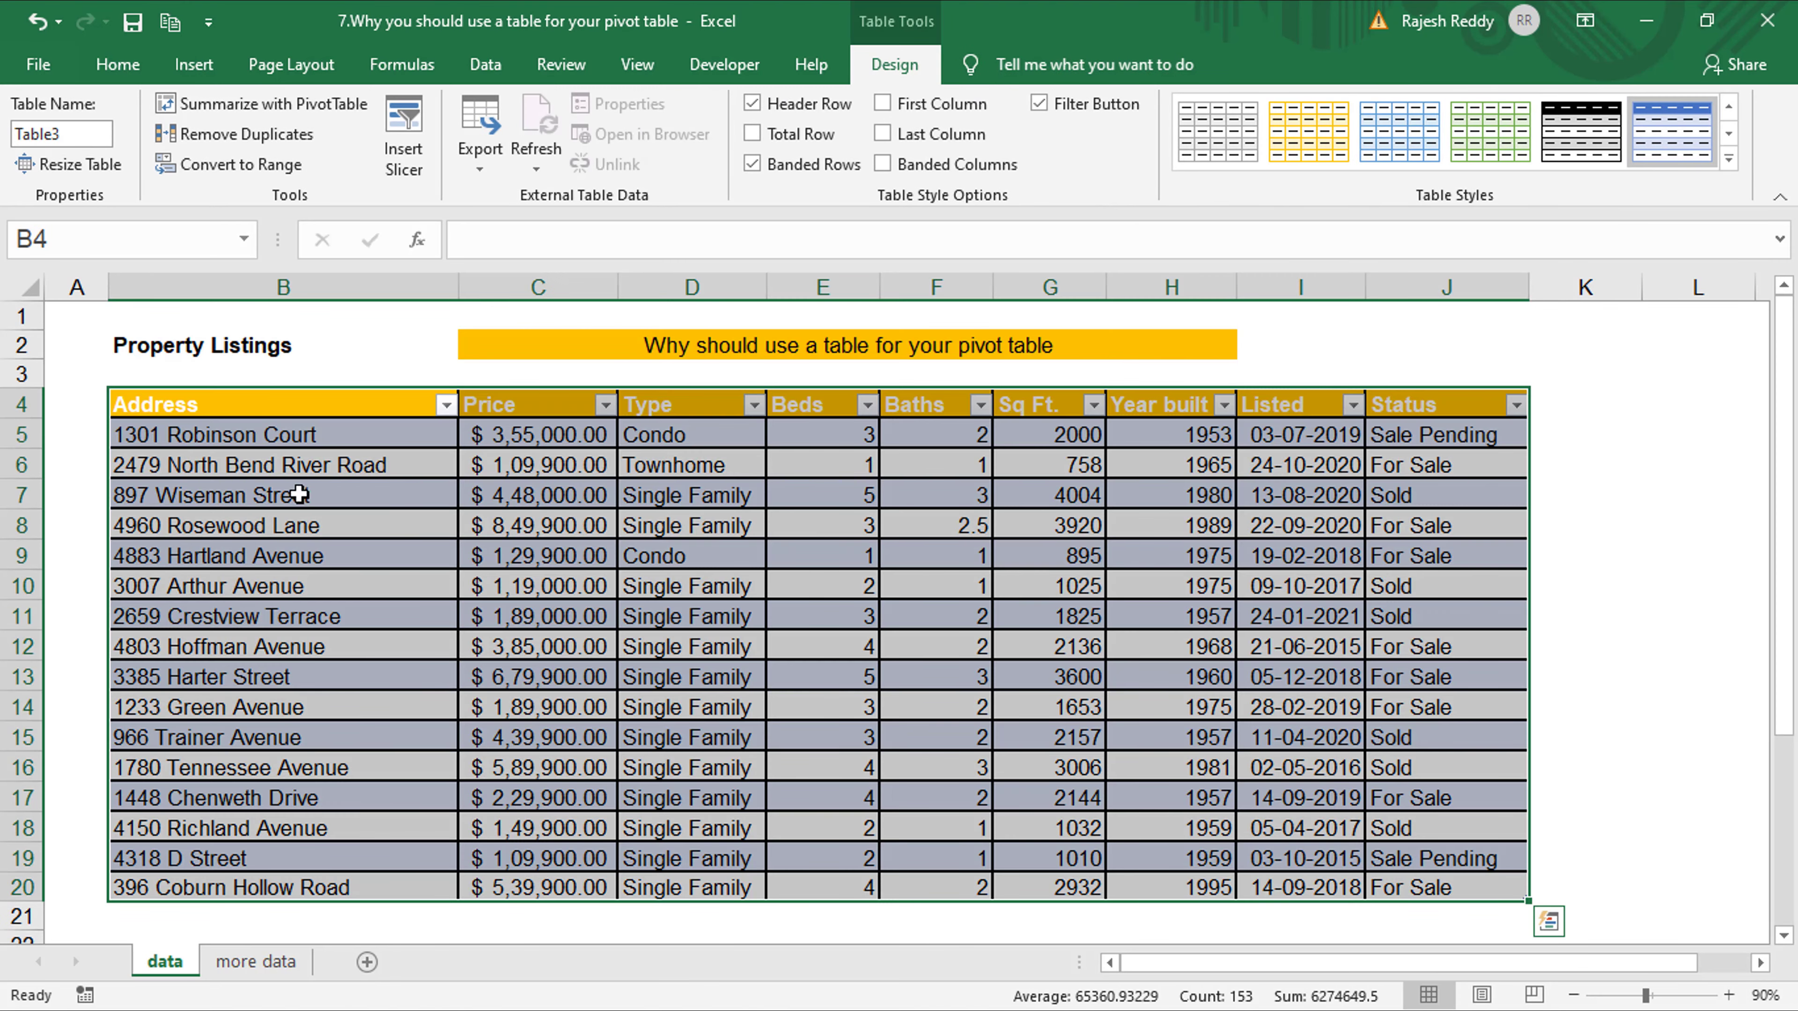
pyautogui.click(1627, 521)
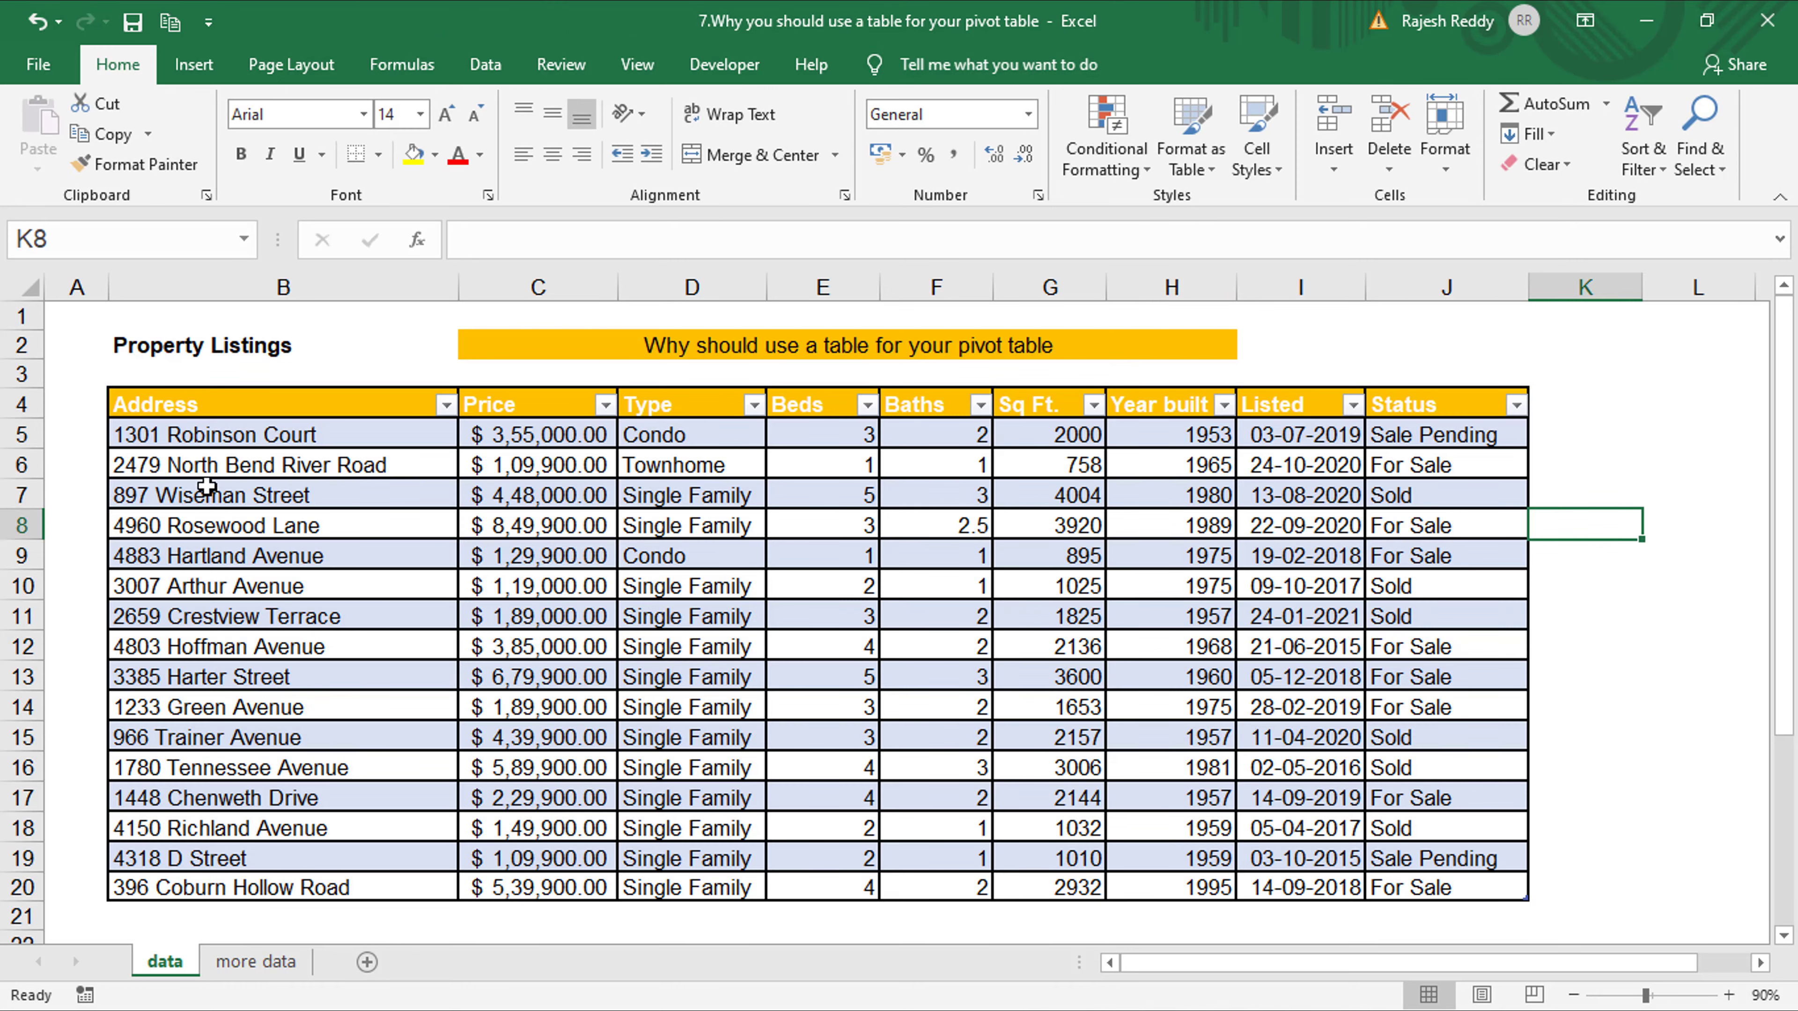
# Insert a PivotTable on a new worksheet using the property listings table as its source
pyautogui.click(203, 464)
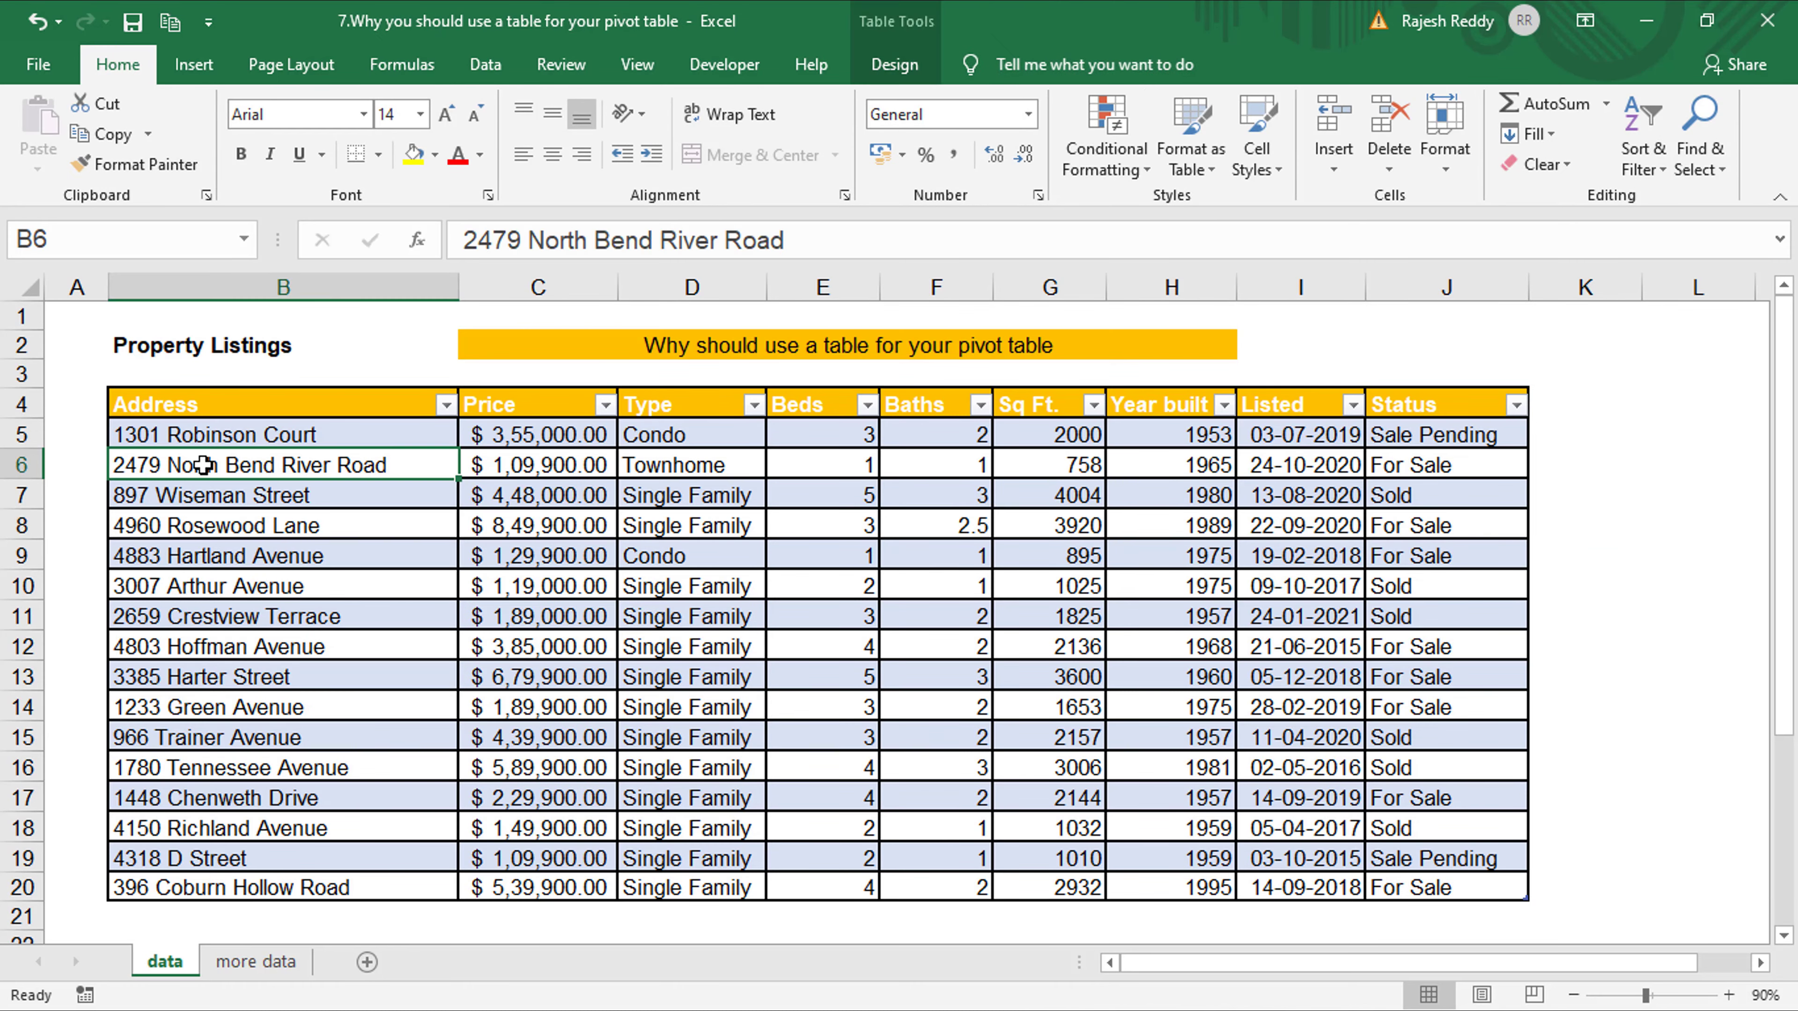
pyautogui.click(200, 60)
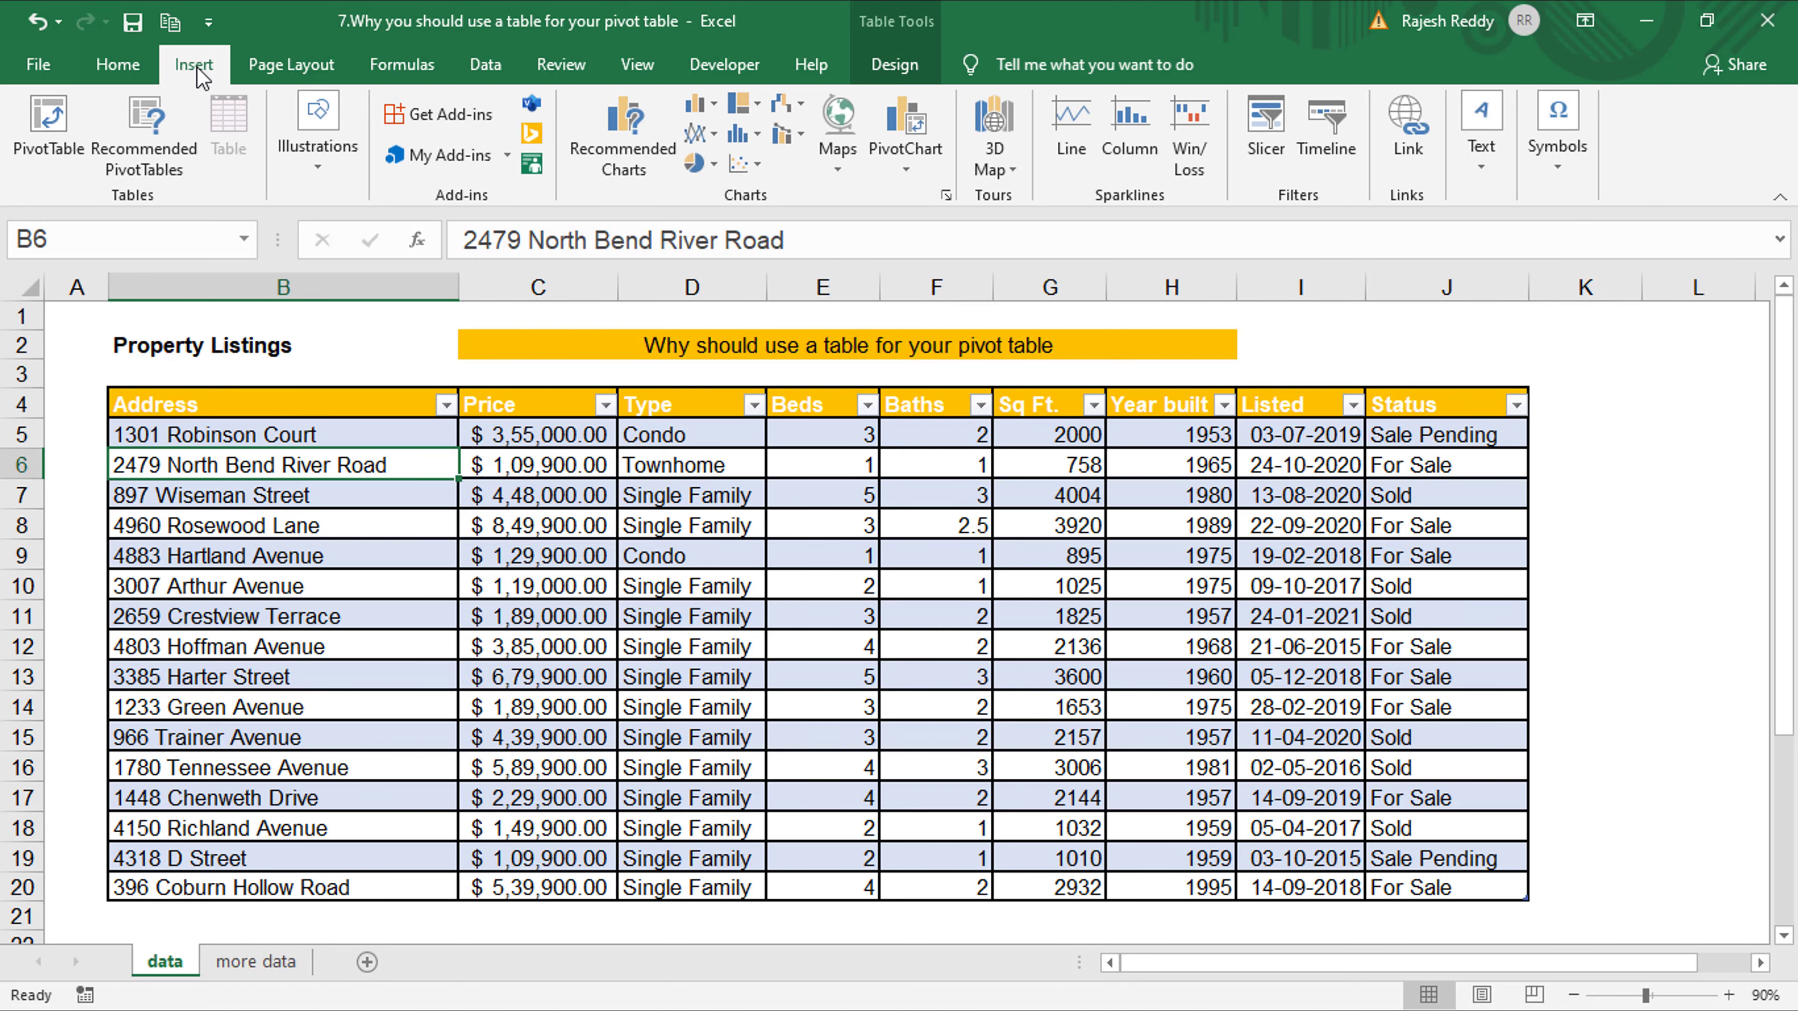
pyautogui.click(49, 163)
pyautogui.click(1516, 524)
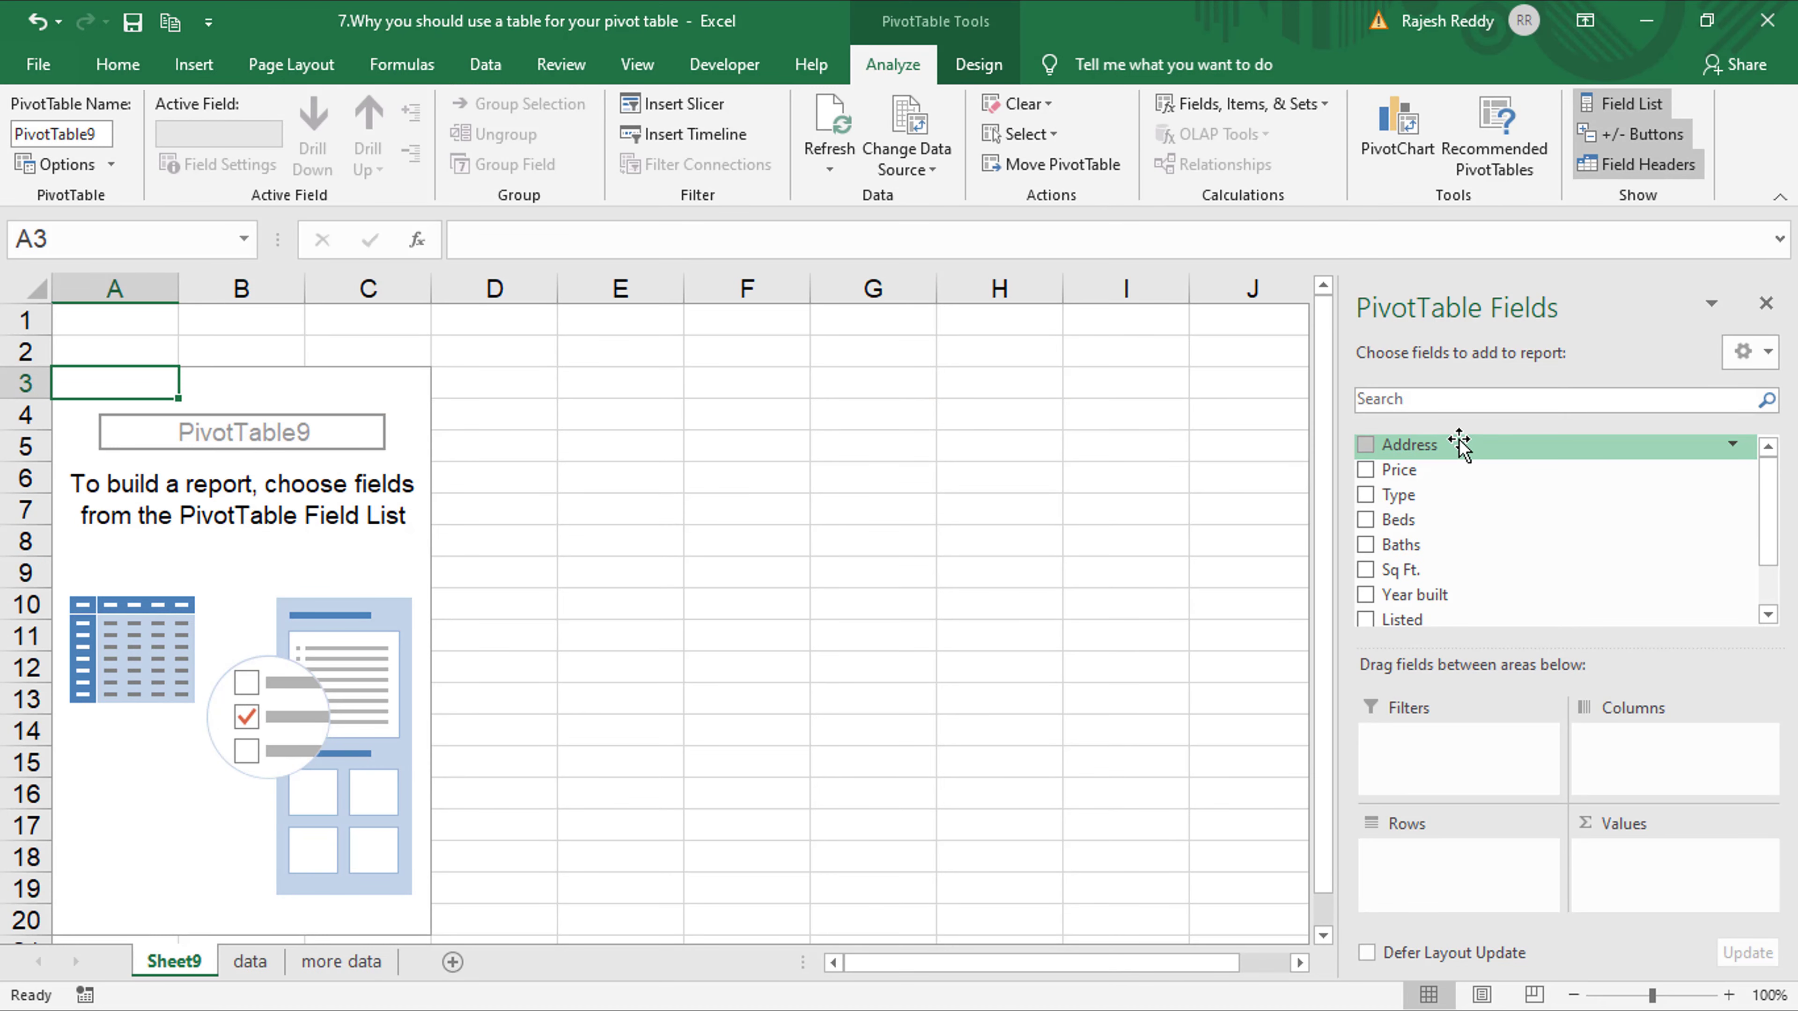
# Summarize the table-based pivot by counting Address in the values, with Status in the rows
pyautogui.moveTo(1461, 445); pyautogui.dragTo(1642, 859)
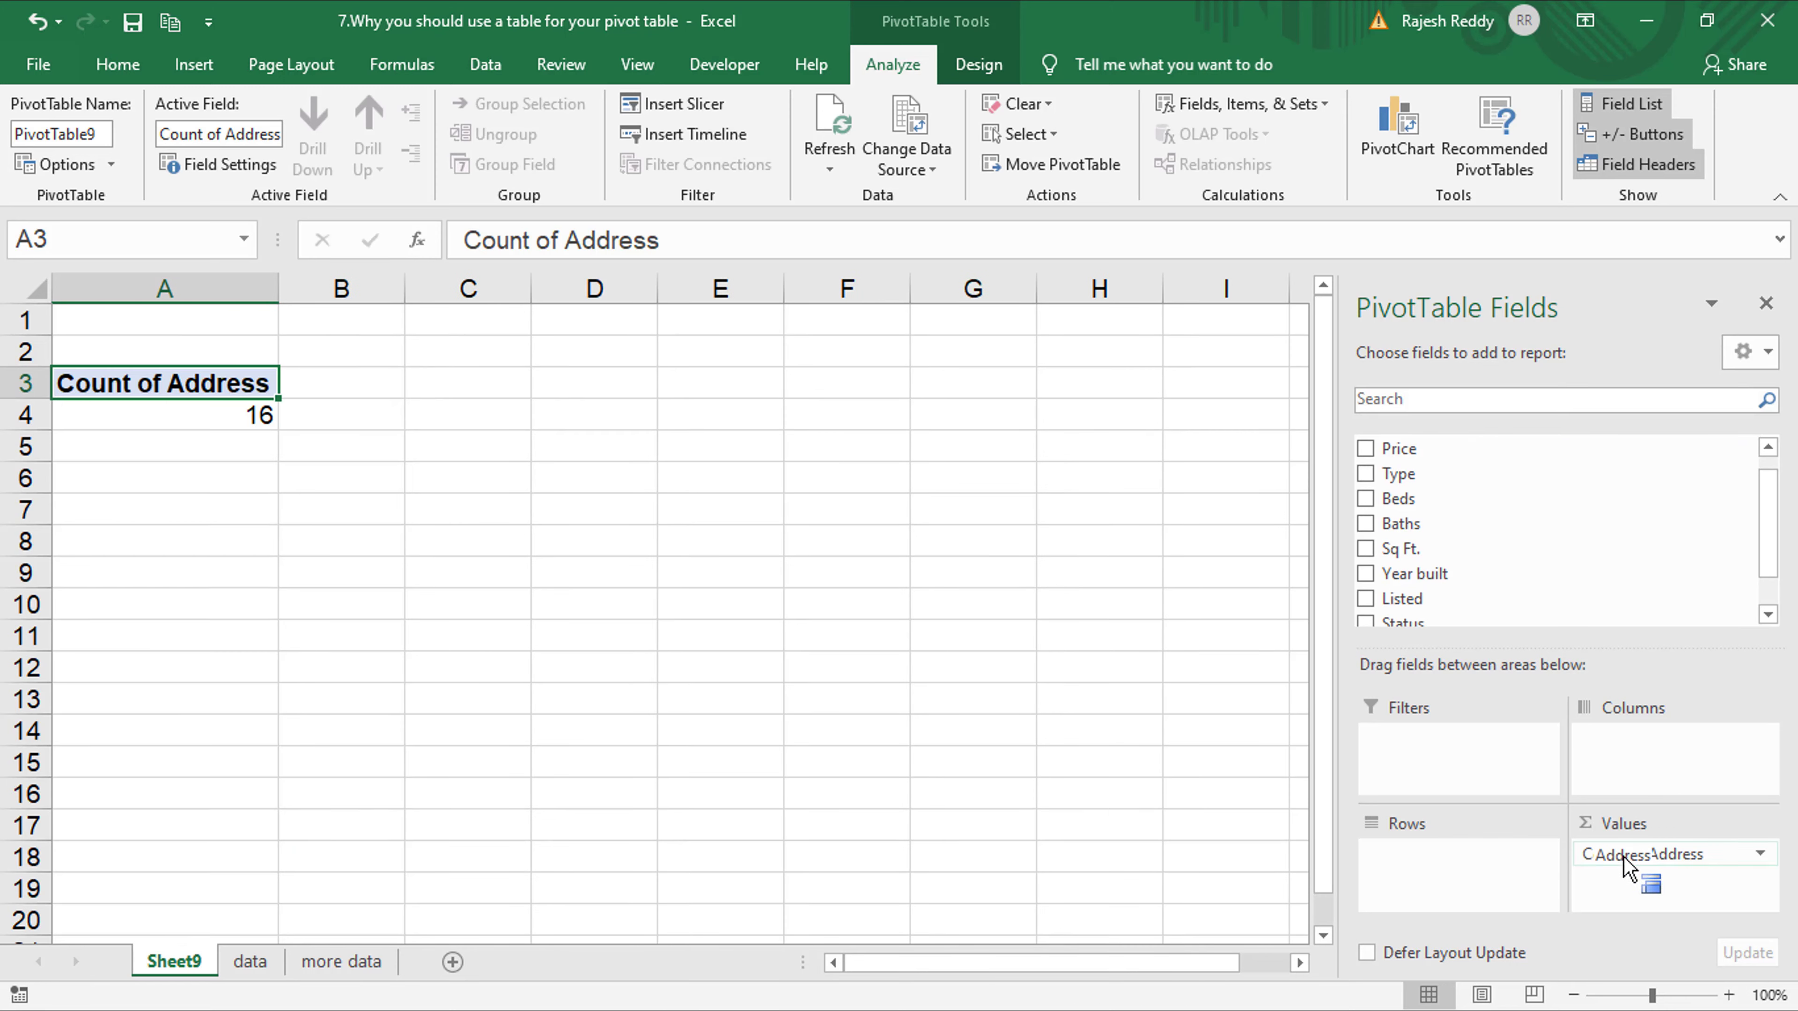
pyautogui.scroll(-1, 1537, 551)
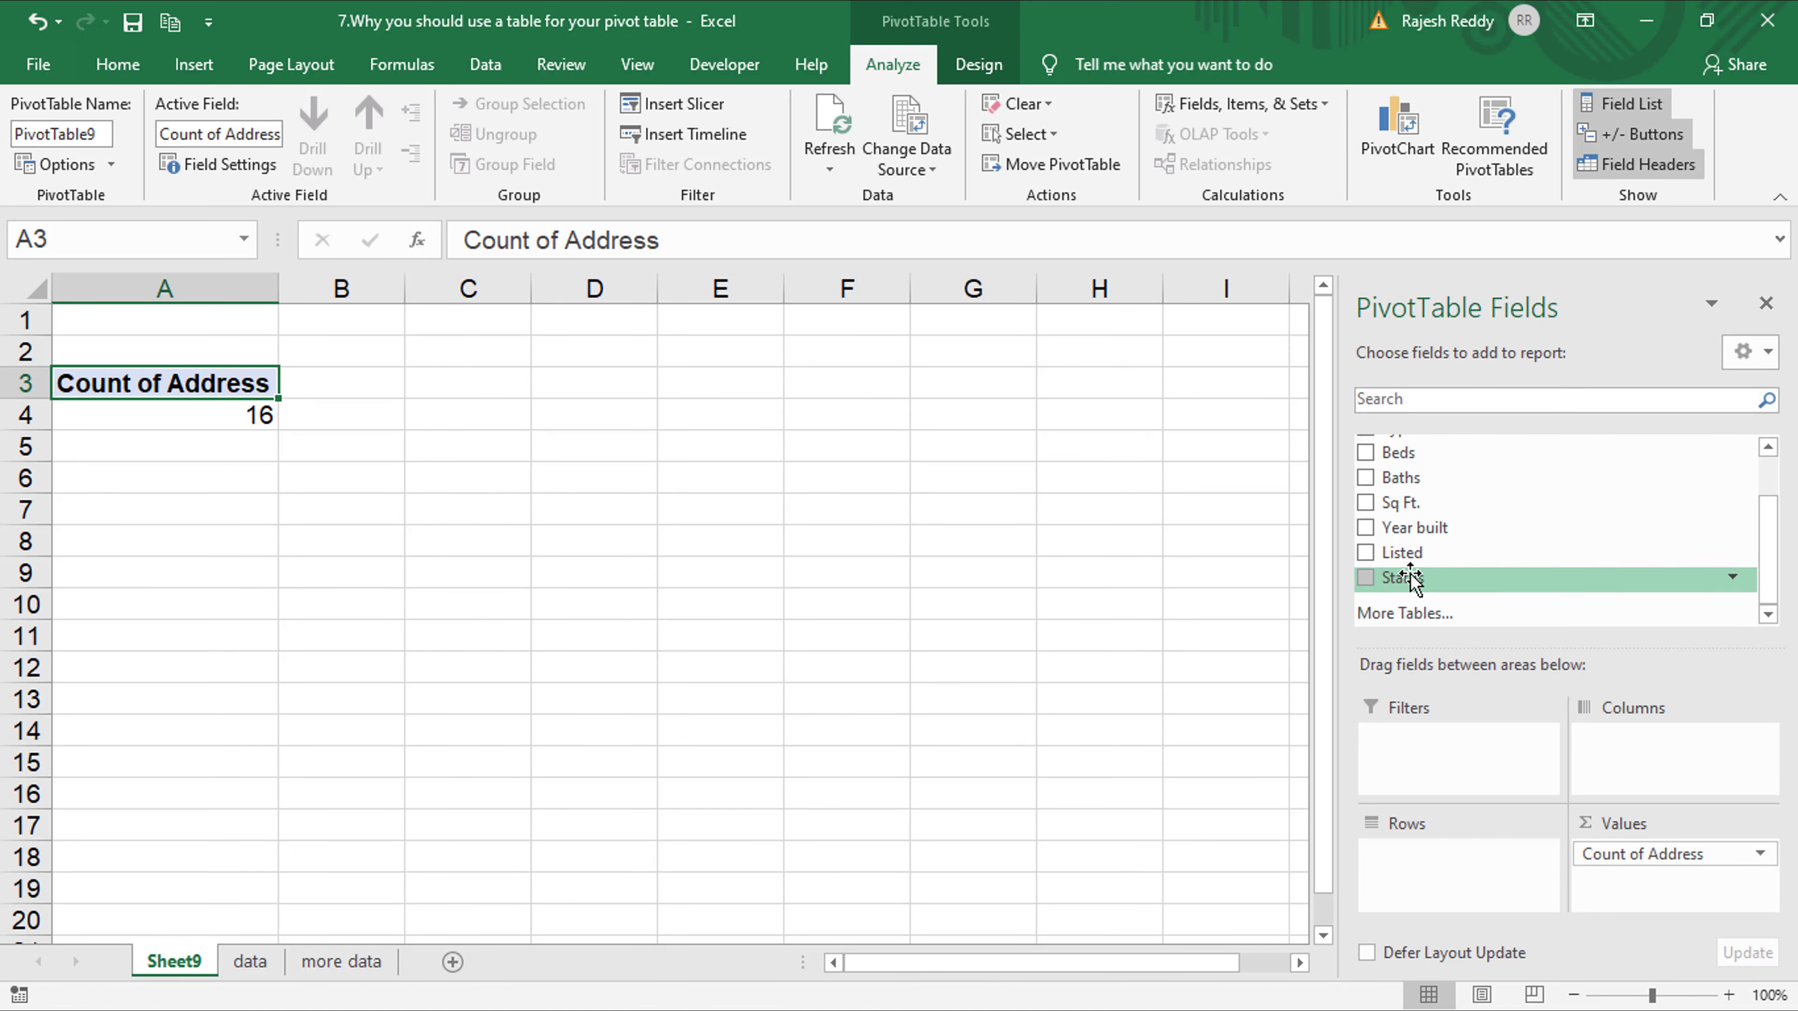
pyautogui.moveTo(1411, 577); pyautogui.dragTo(1433, 878)
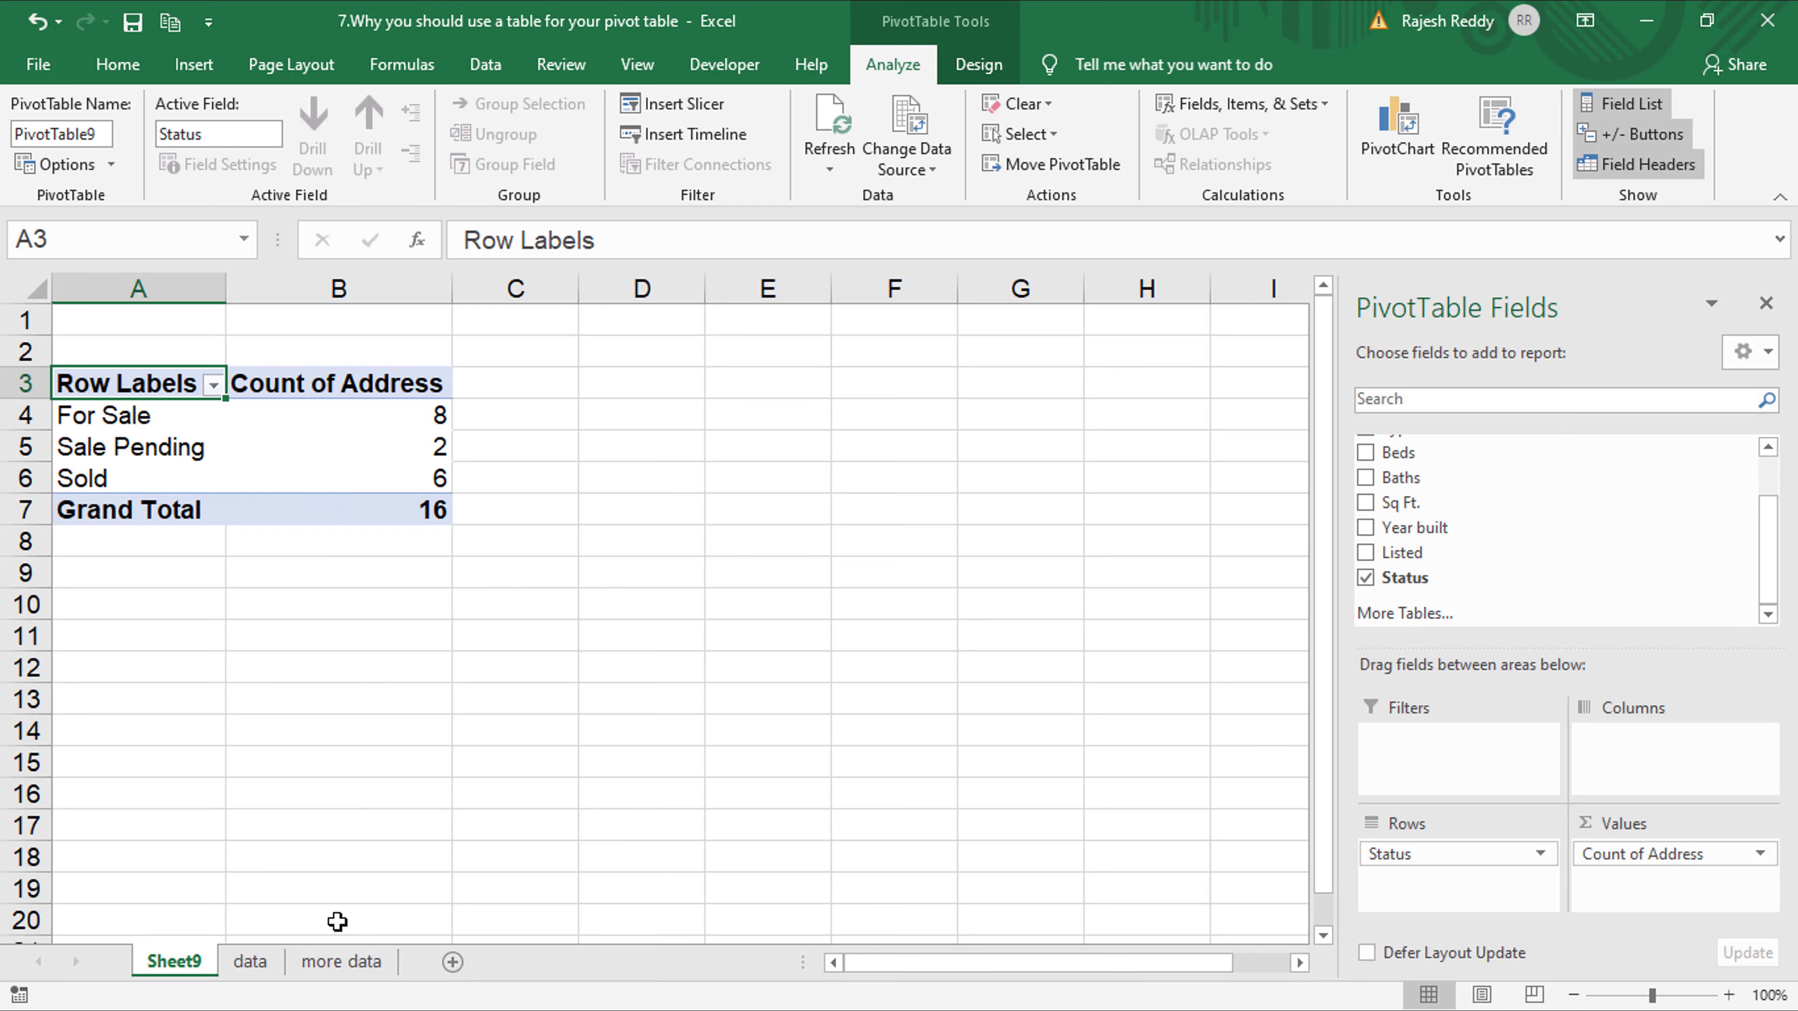
# Copy the listing rows B5:J14 from the more data sheet and paste them below the listings table at cell B21
pyautogui.click(341, 961)
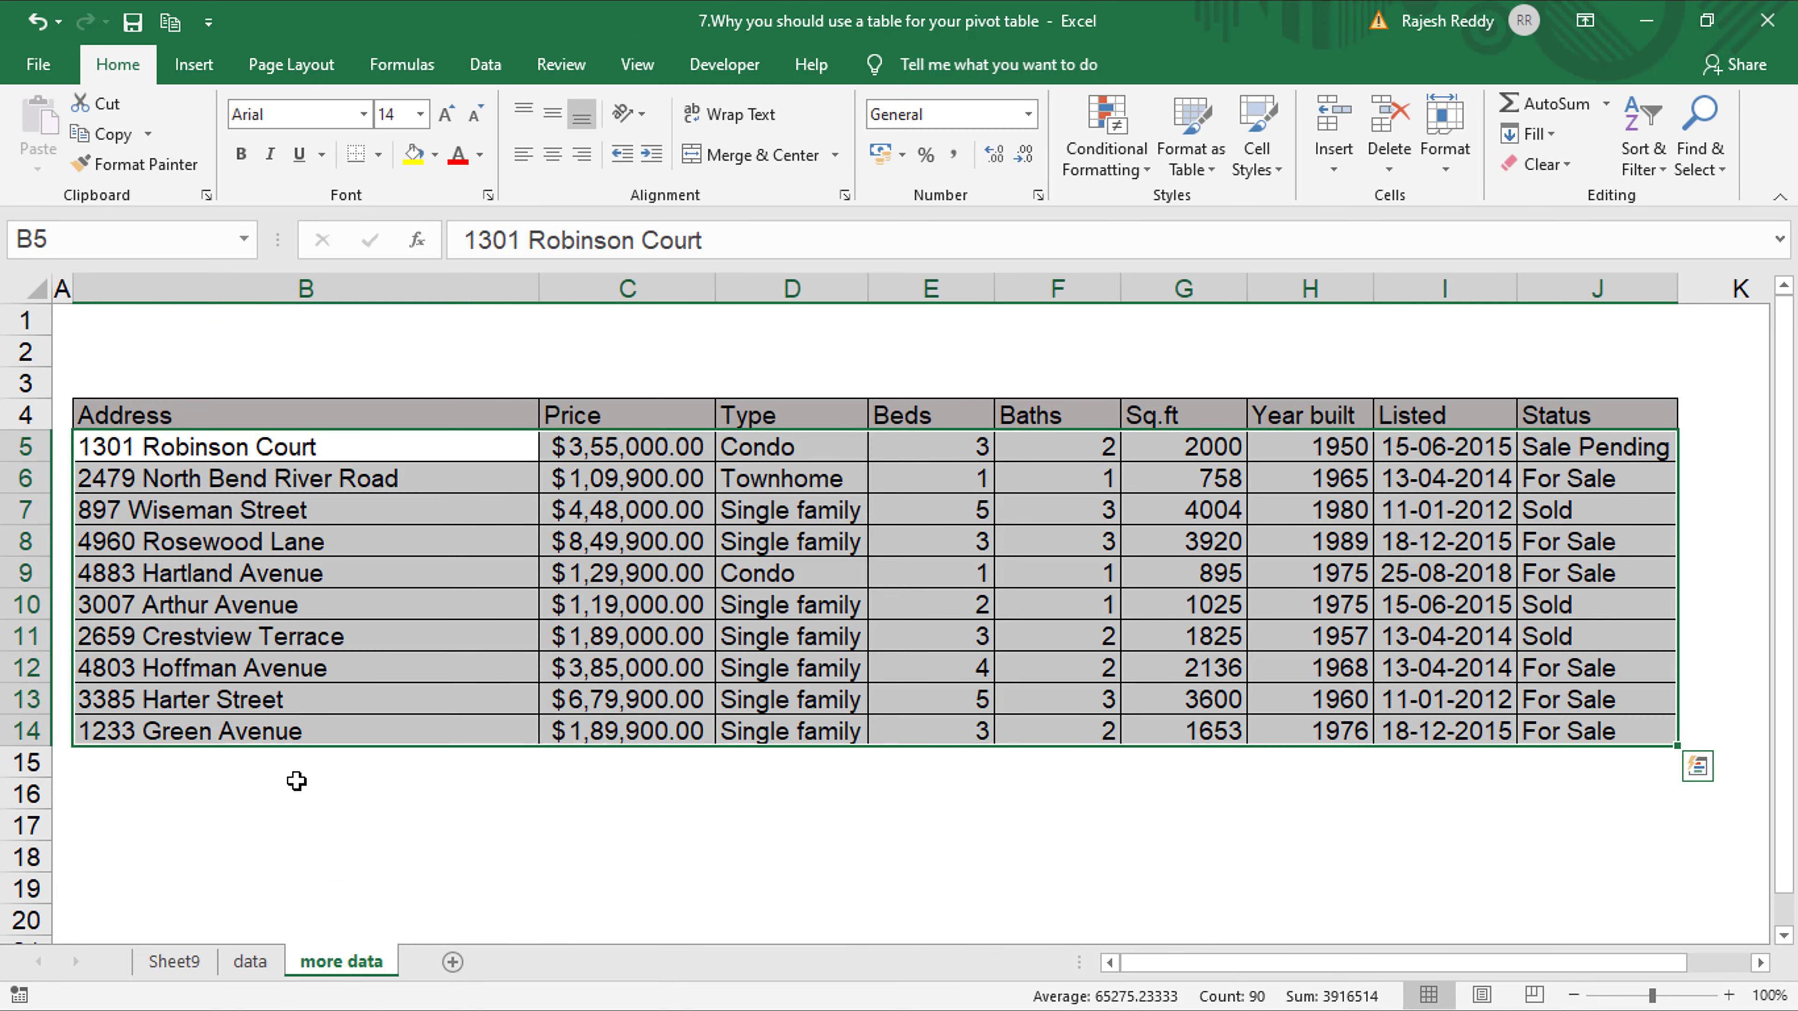
pyautogui.hotkey('ctrl', 'c')
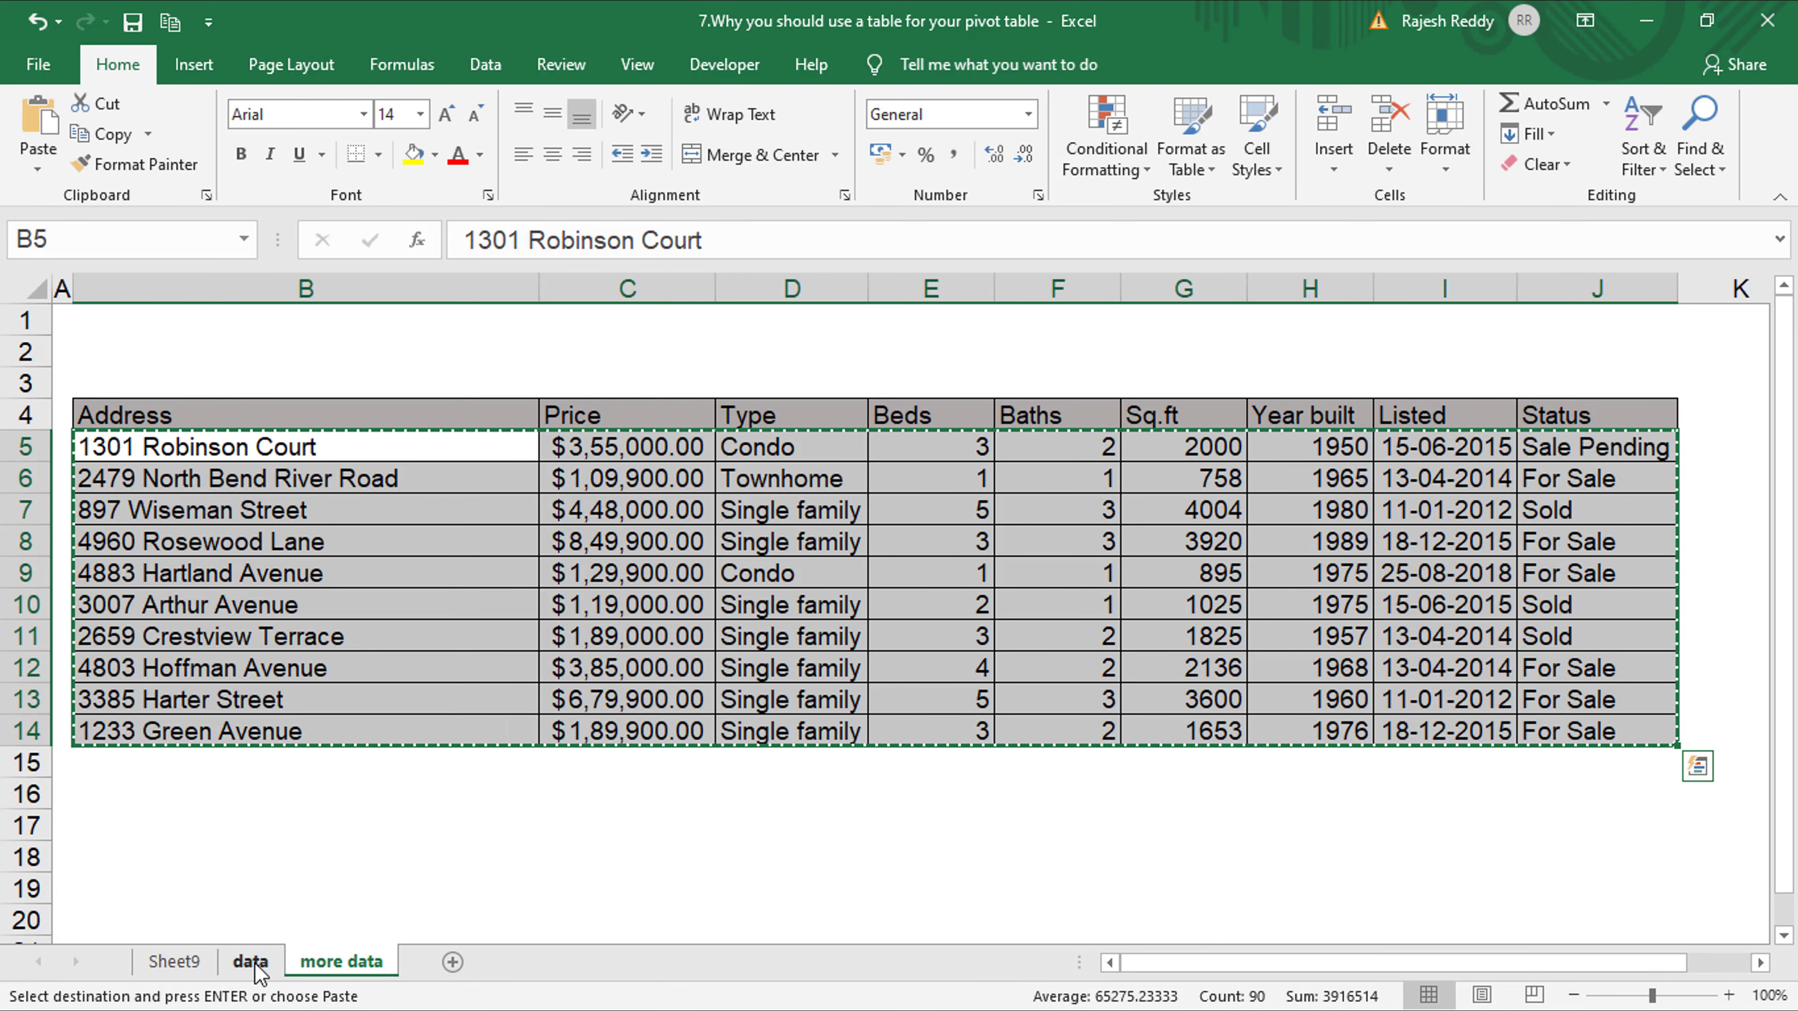
pyautogui.click(250, 961)
pyautogui.click(131, 915)
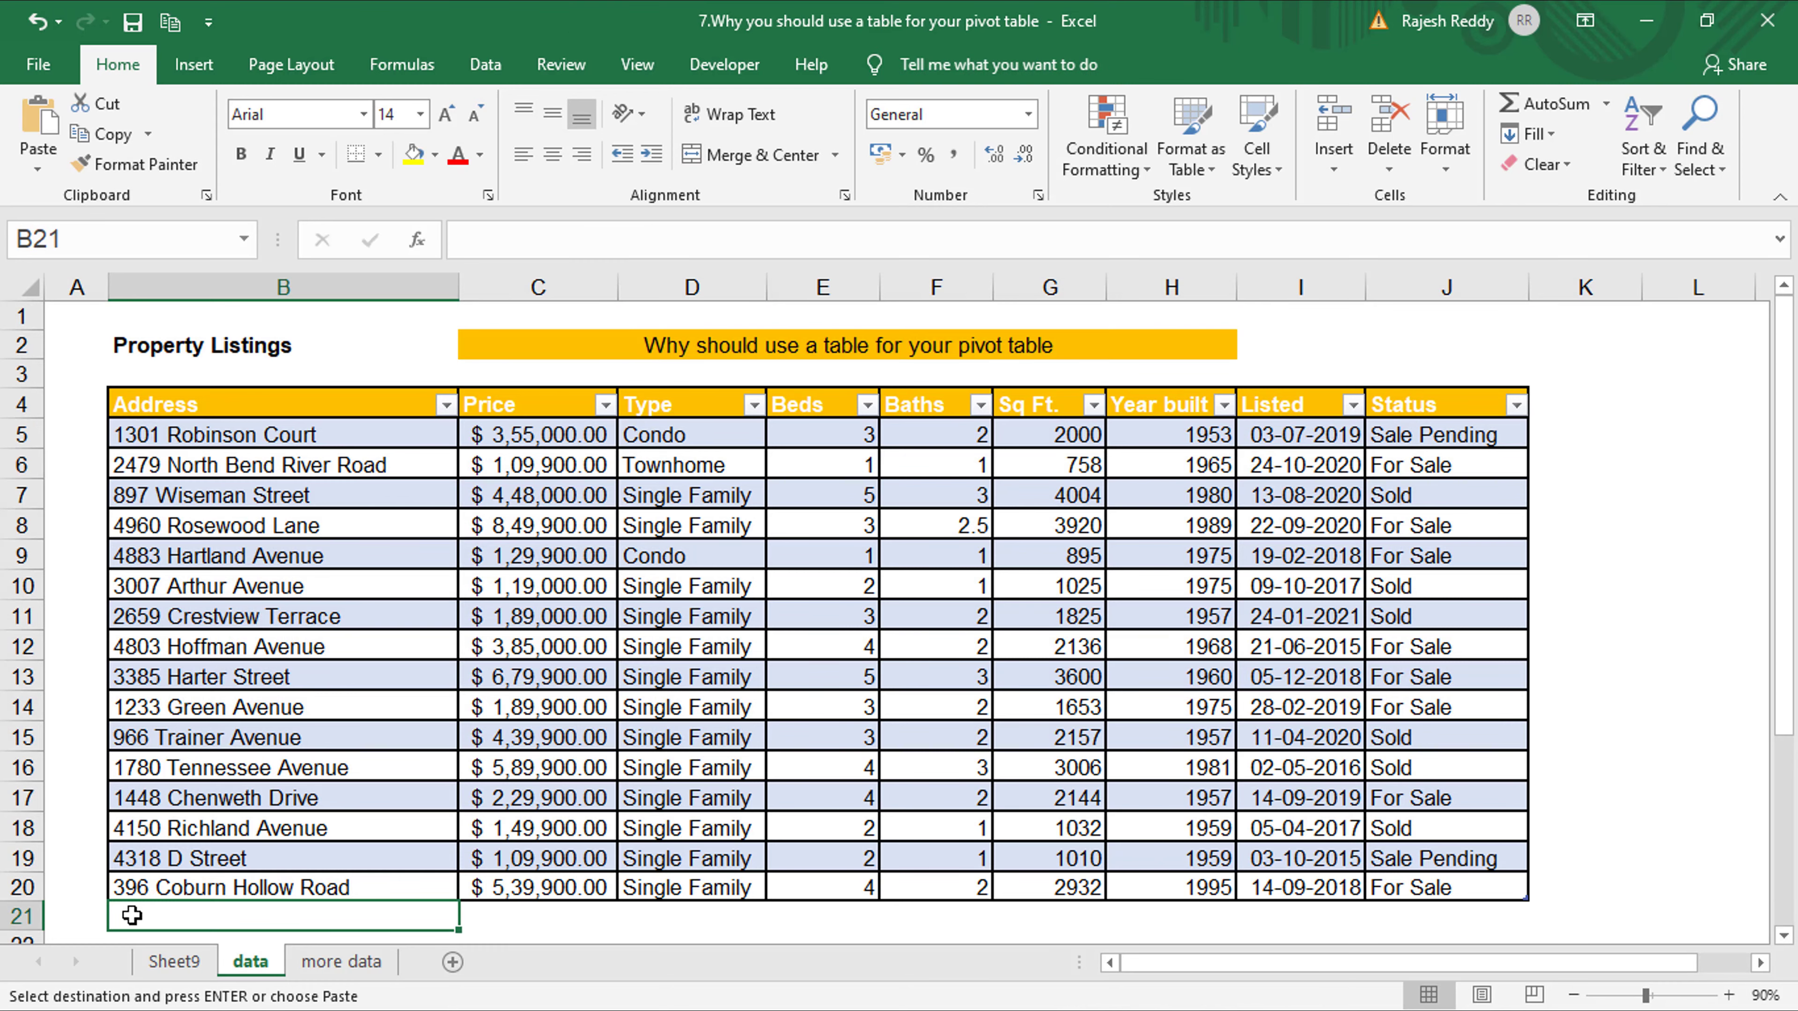
pyautogui.hotkey('ctrl', 'v')
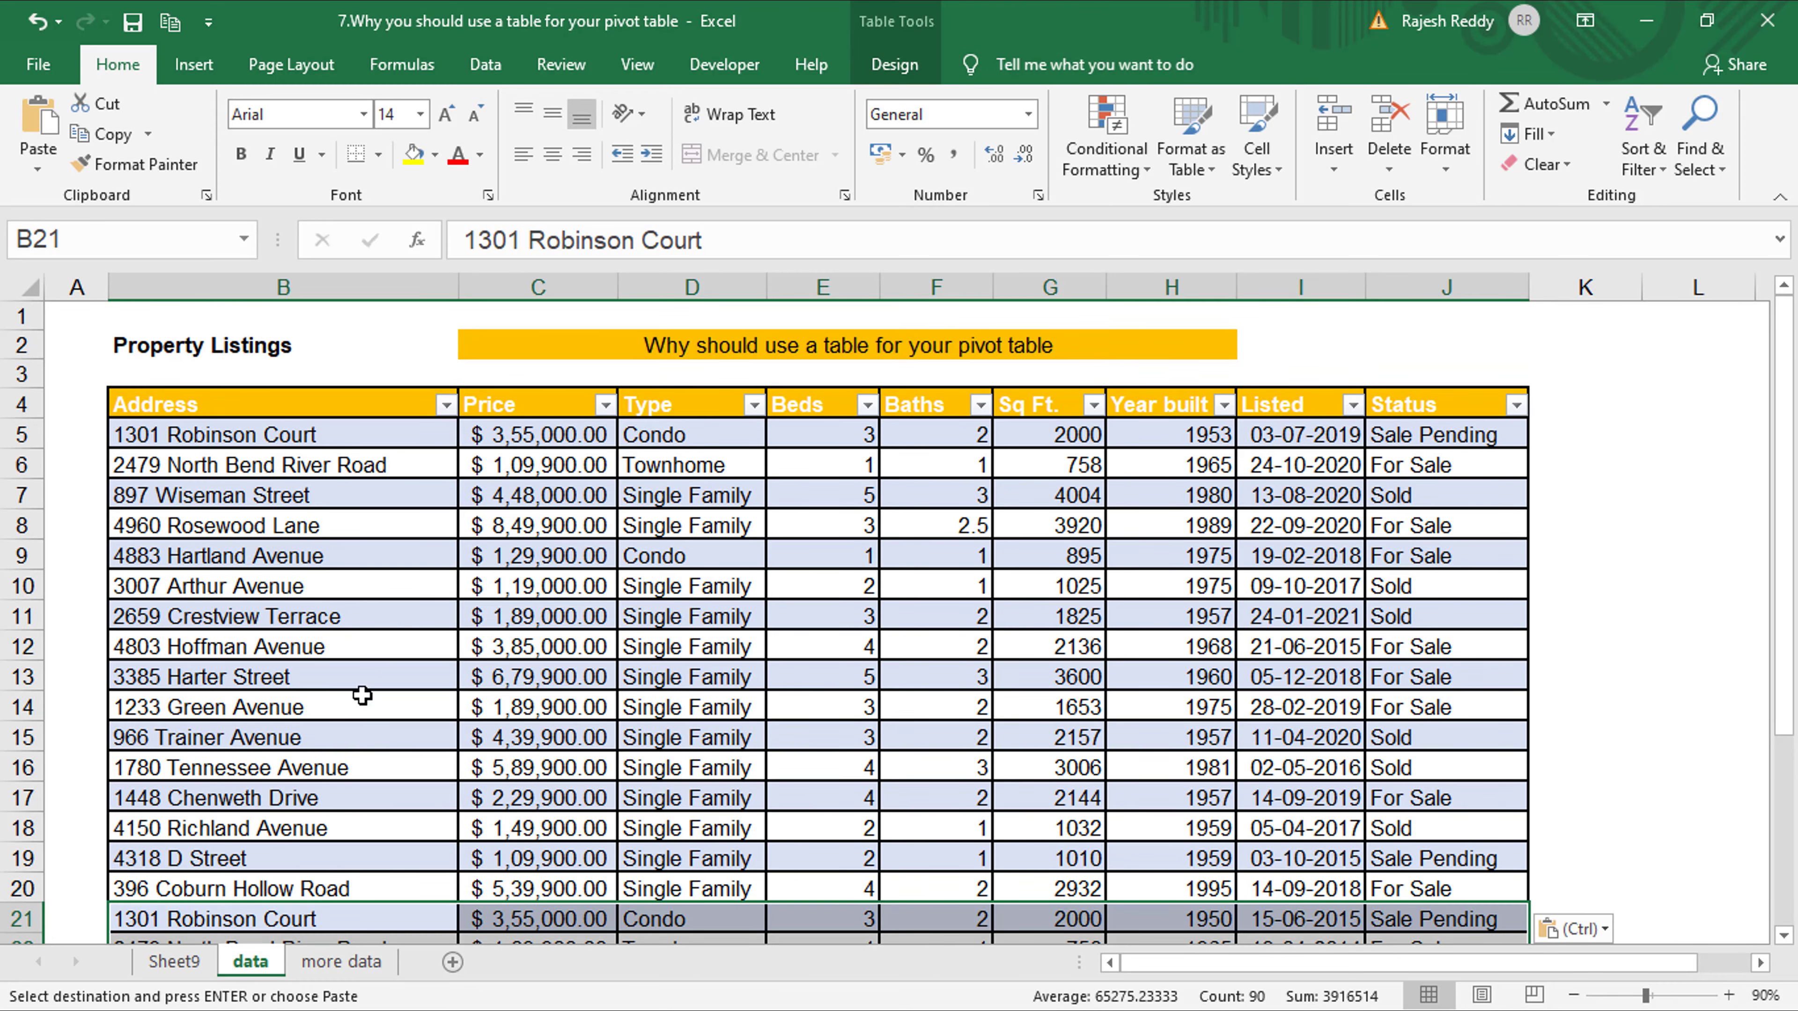
# Refresh the pivot table on Sheet9 and return to the data sheet
pyautogui.click(174, 961)
pyautogui.click(246, 427)
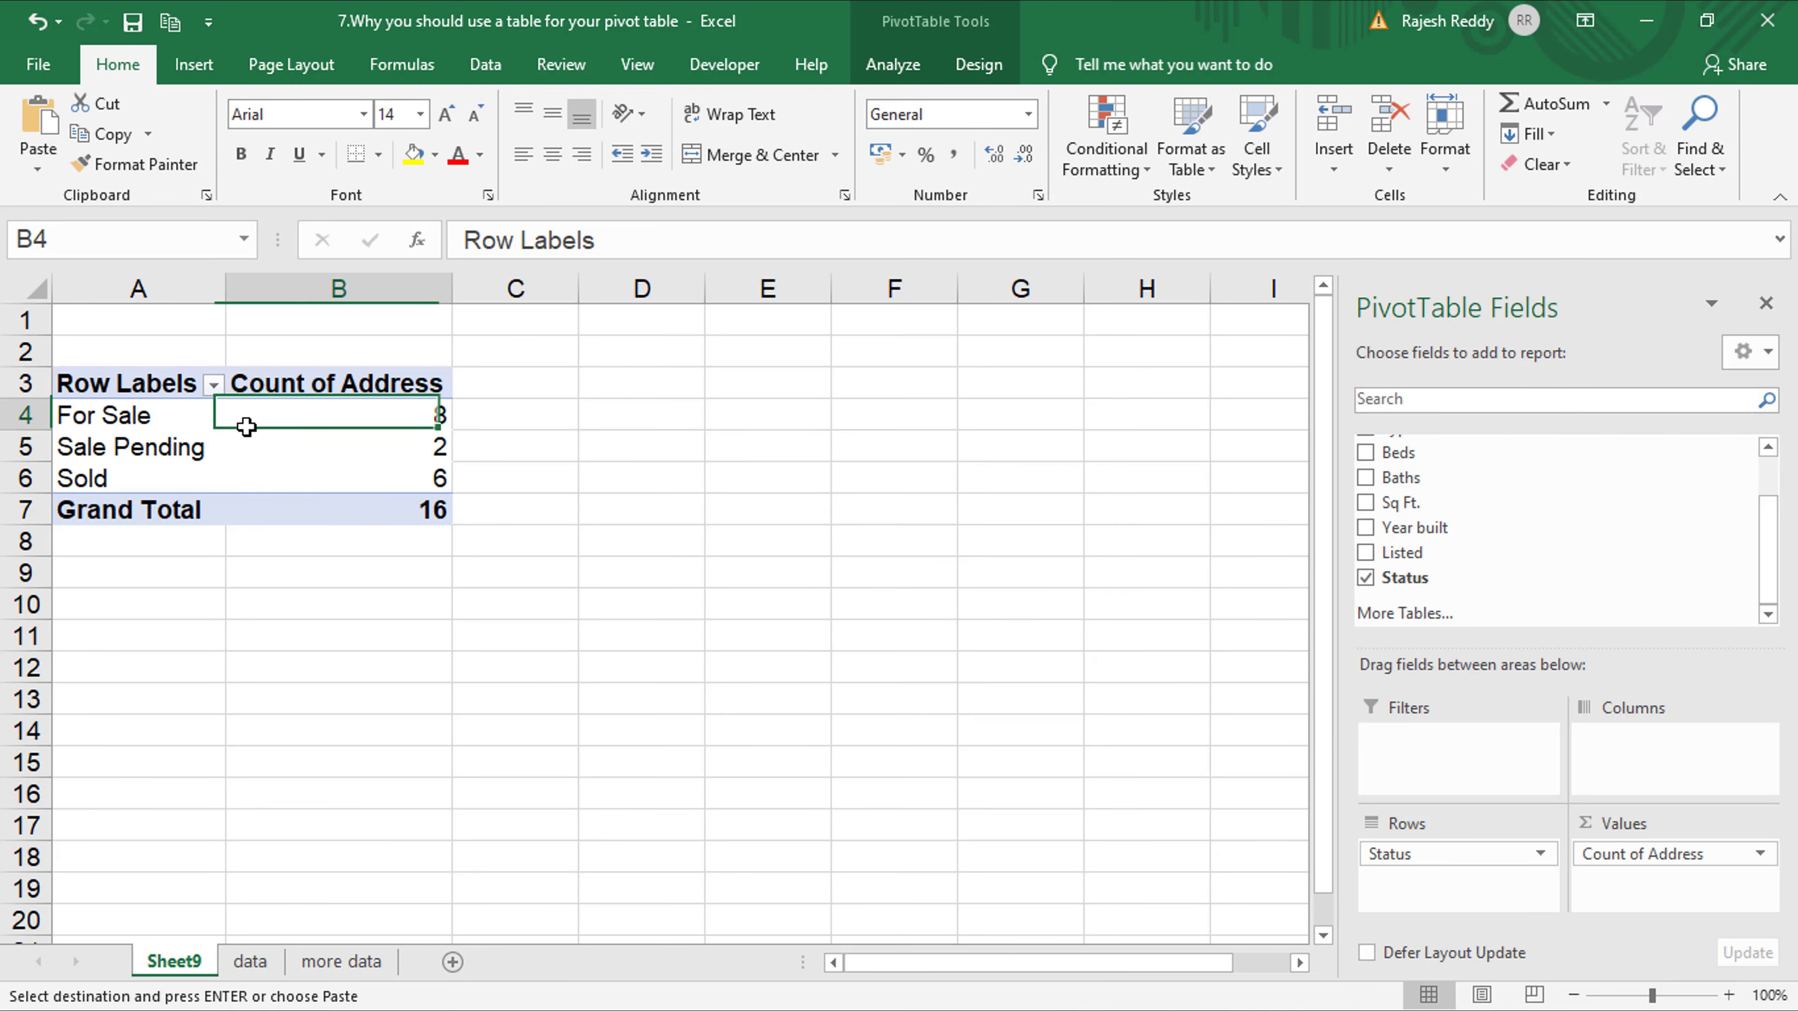
pyautogui.rightClick(246, 427)
pyautogui.click(297, 542)
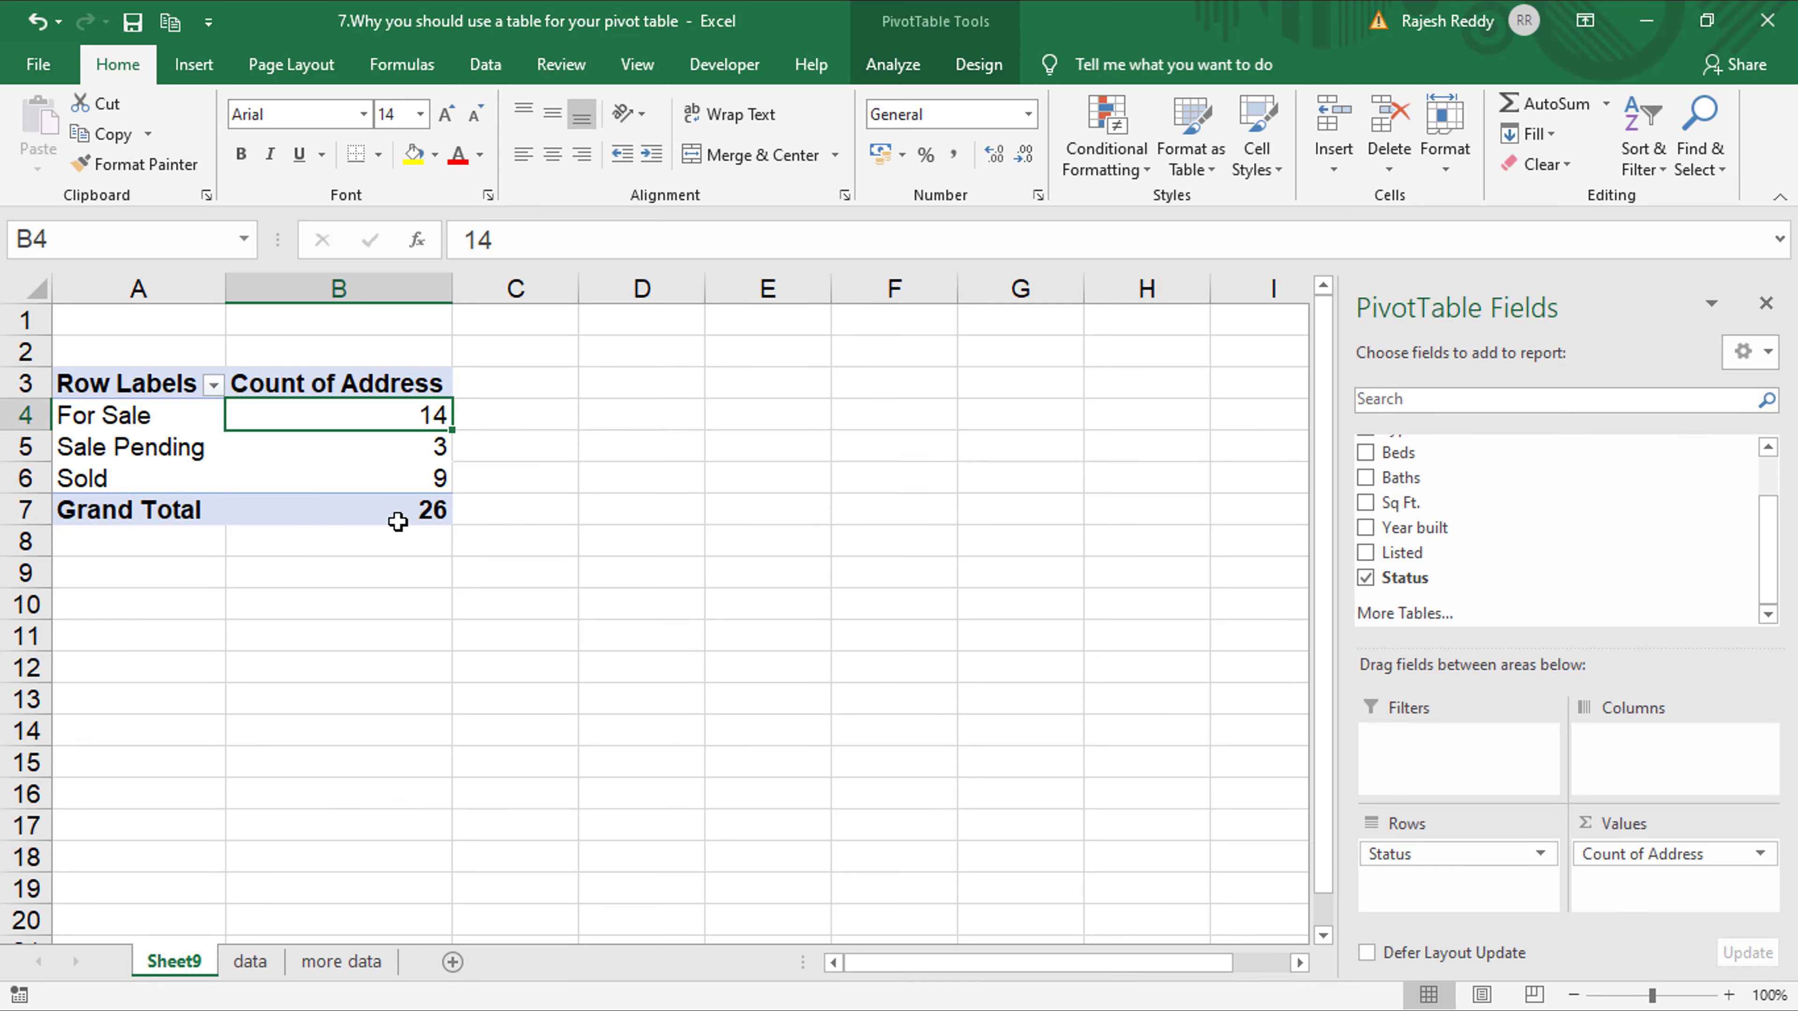
pyautogui.click(252, 962)
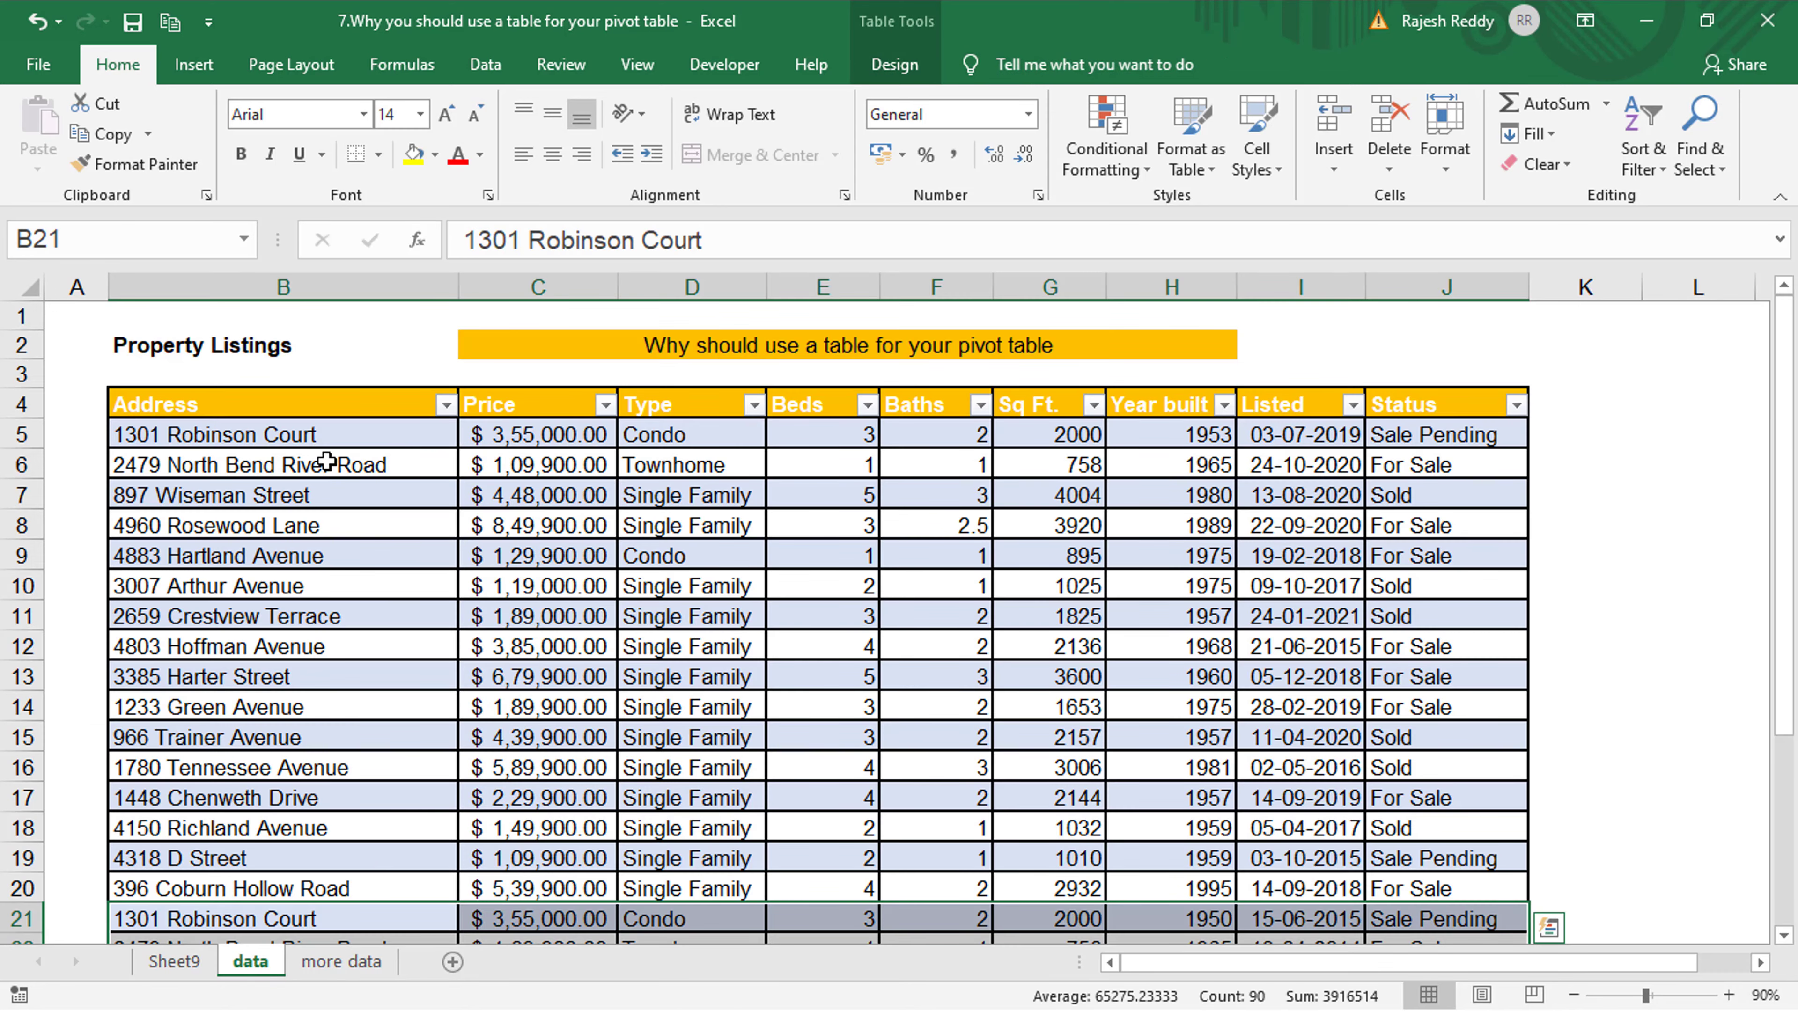